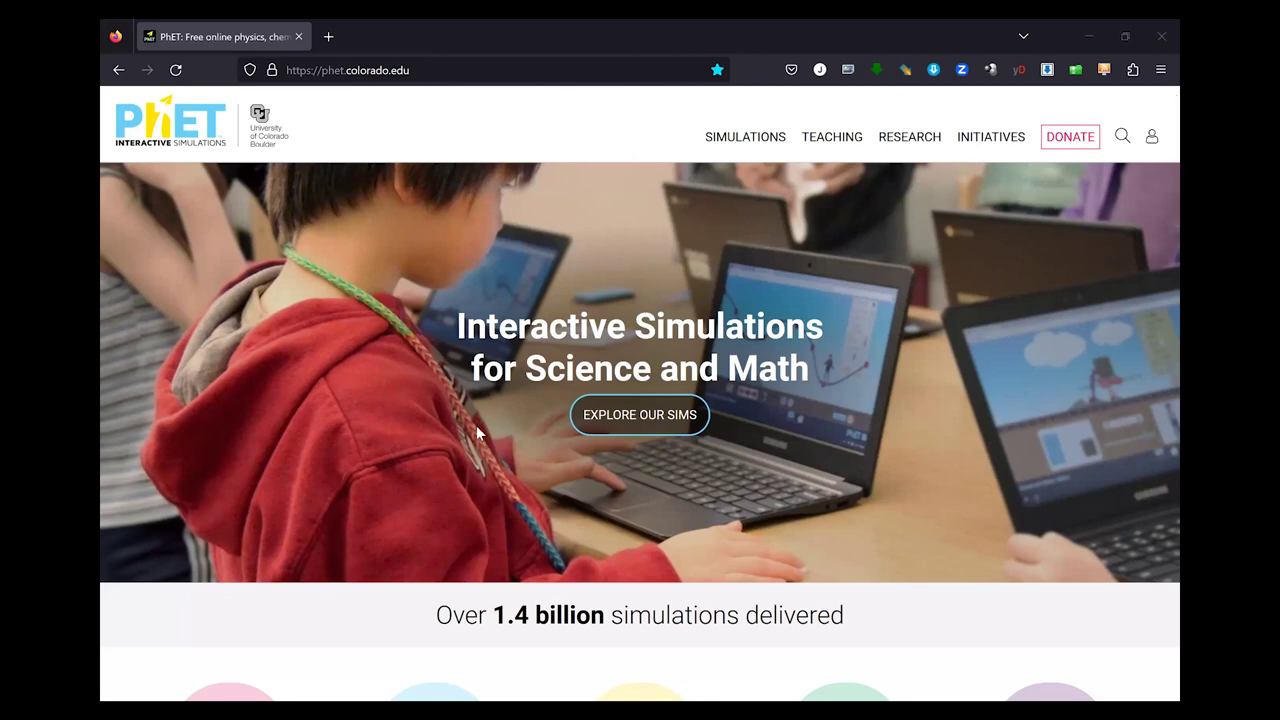
Launch PhET Geometric Optics from the Physics simulations and open its Lens screen.
scroll(268, 552, "down", 3)
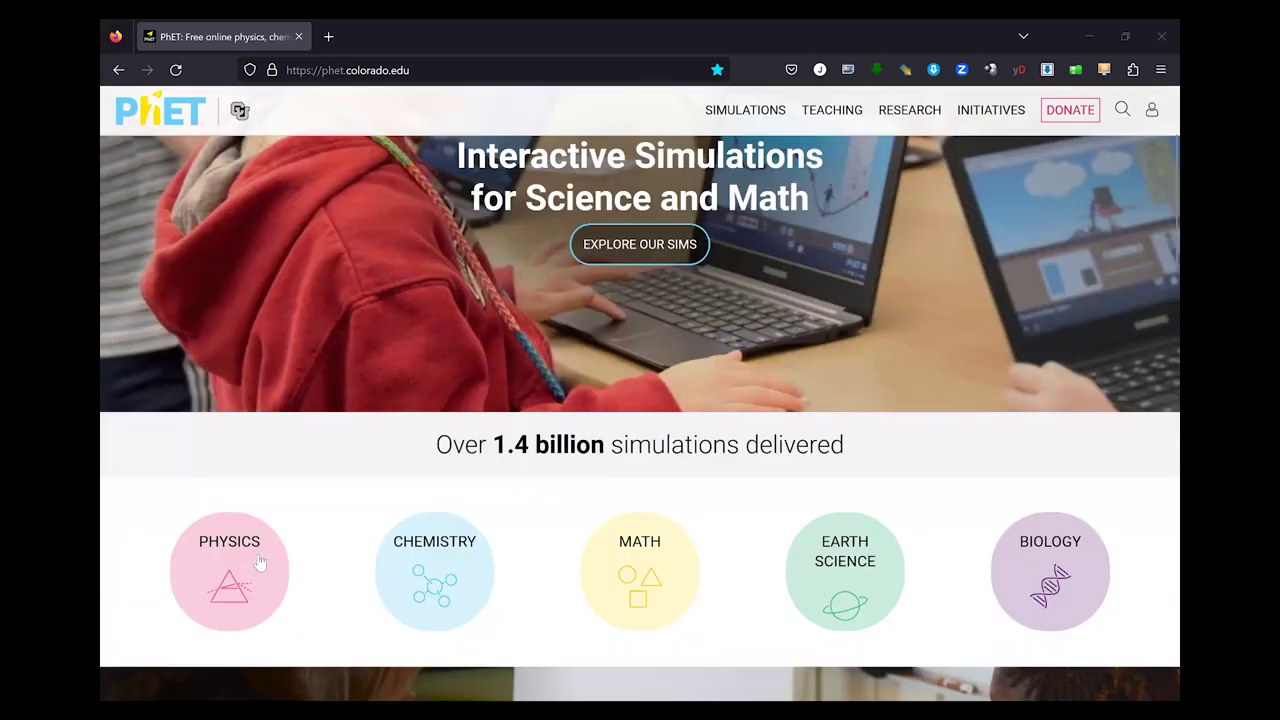
left_click(259, 563)
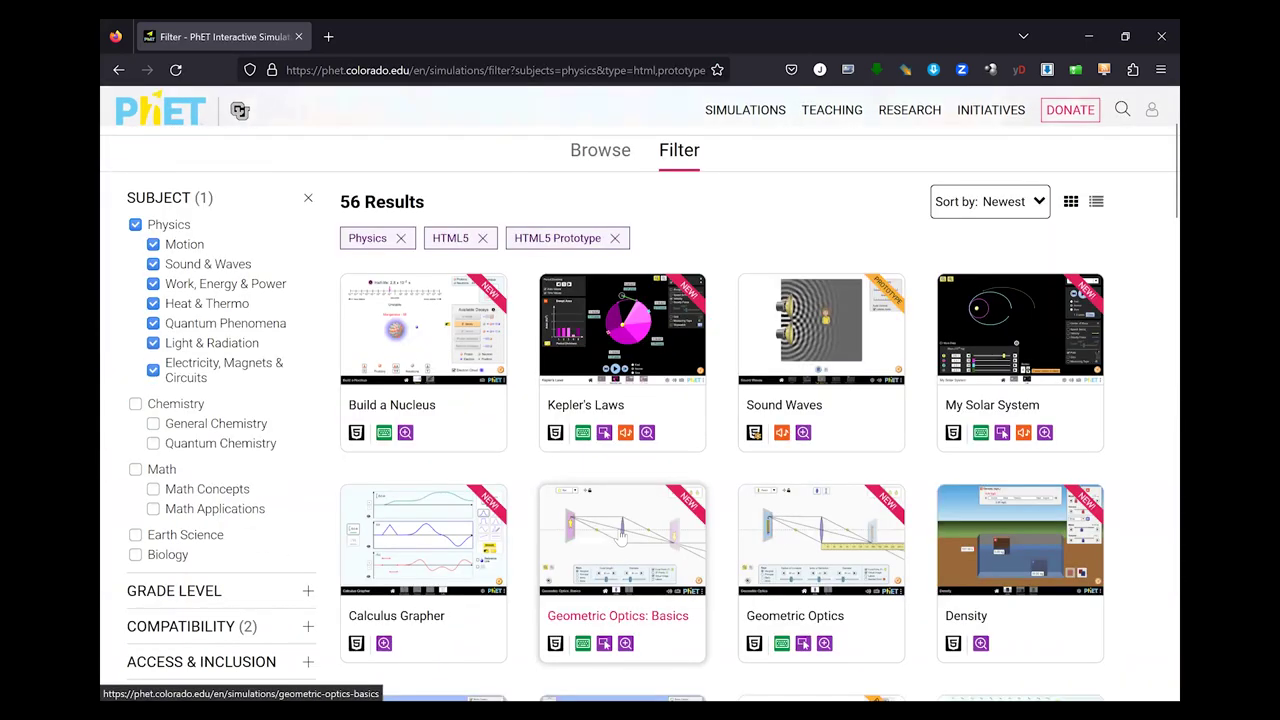
scroll(732, 530, "down", 1)
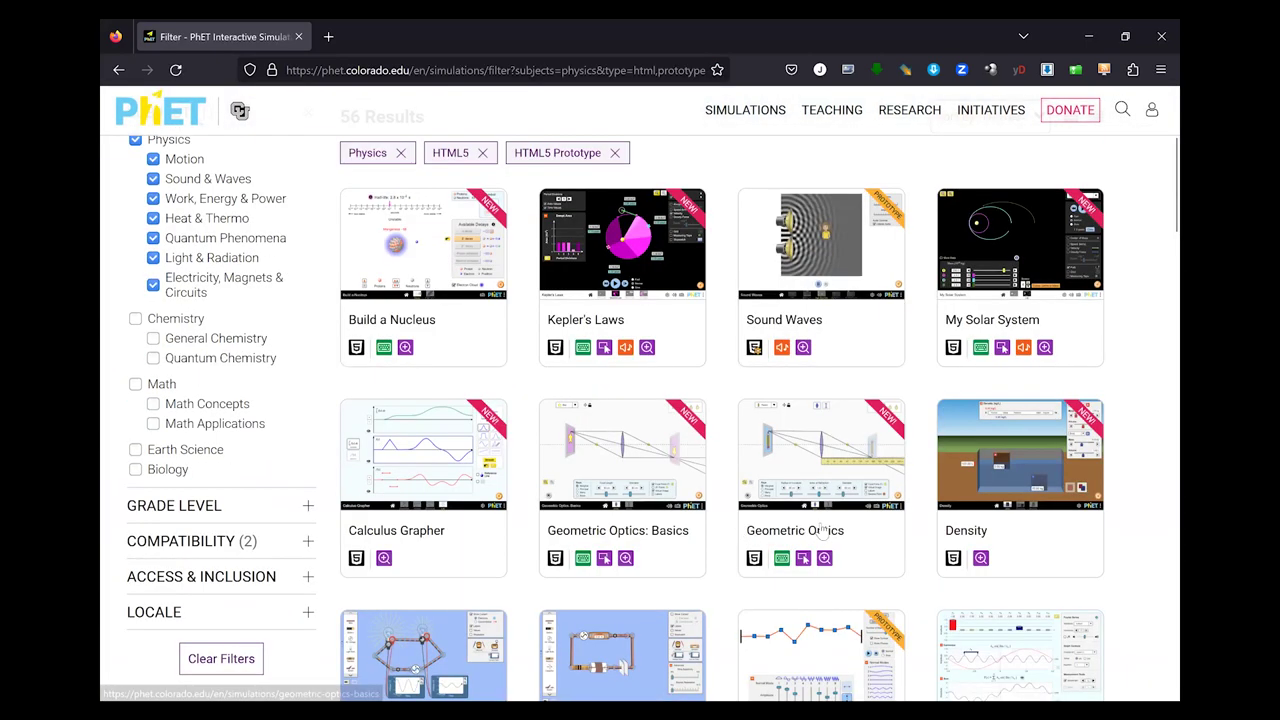
left_click(821, 440)
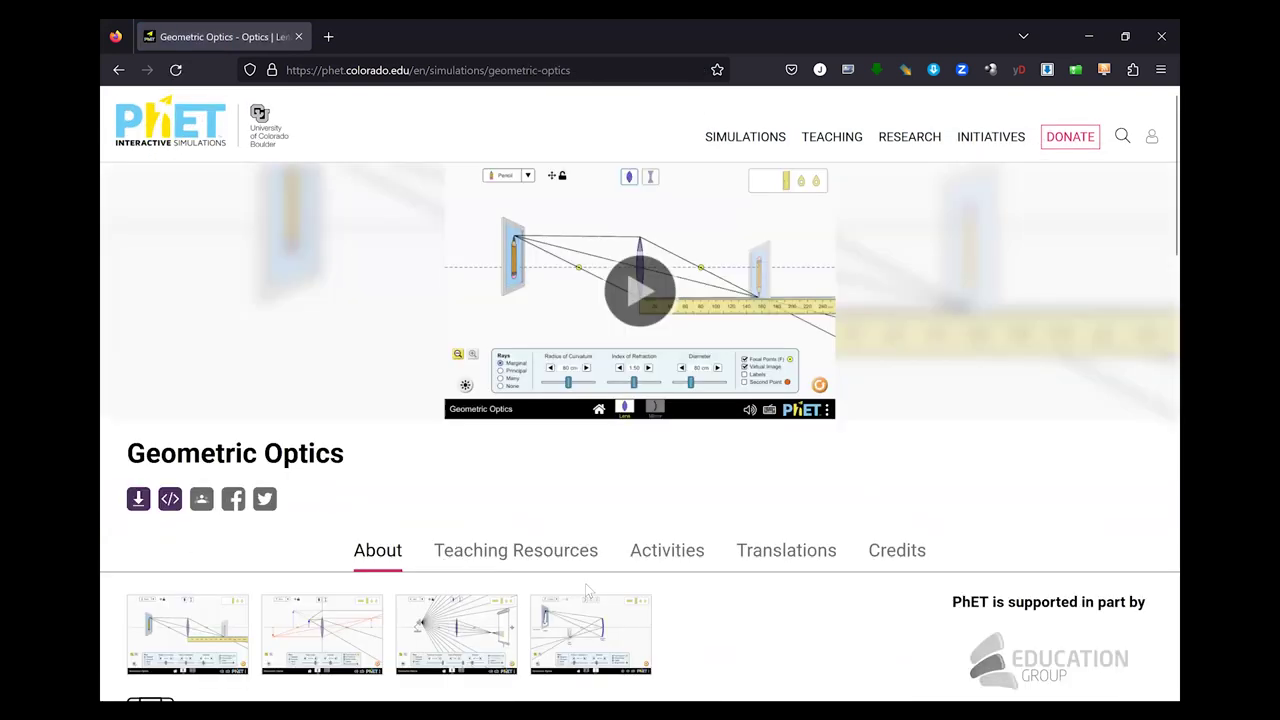
left_click(648, 315)
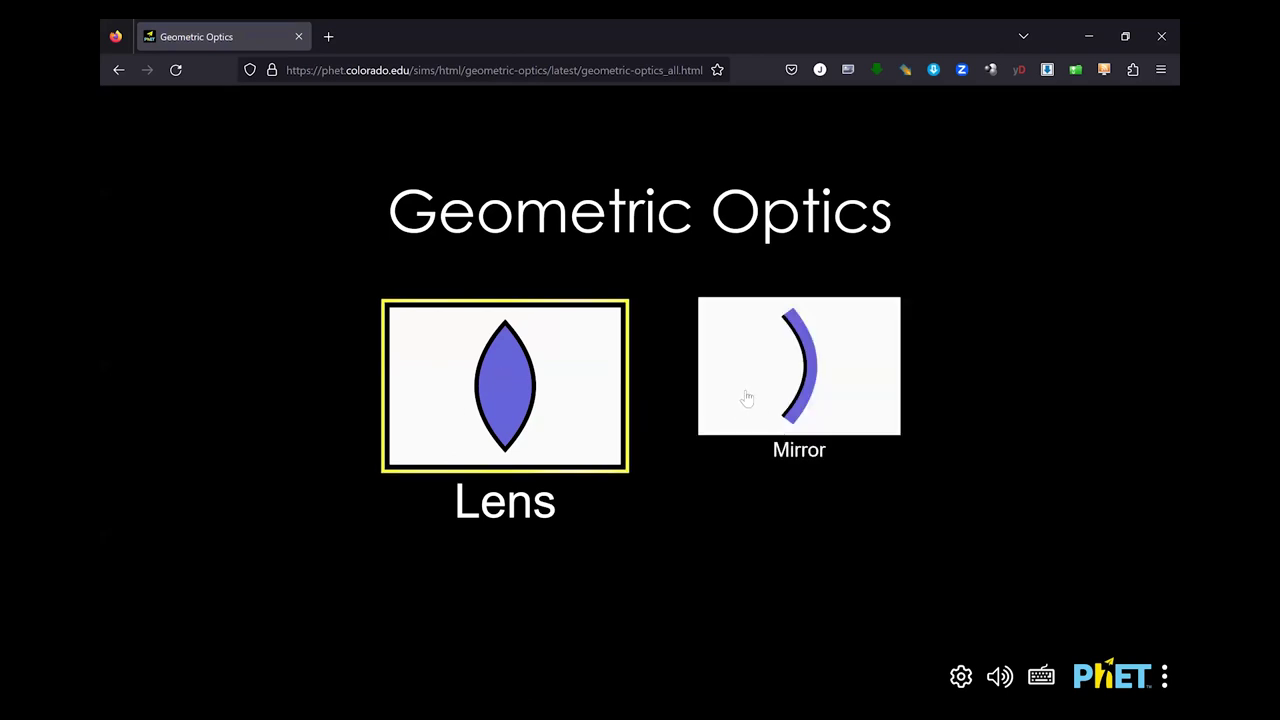
left_click(521, 398)
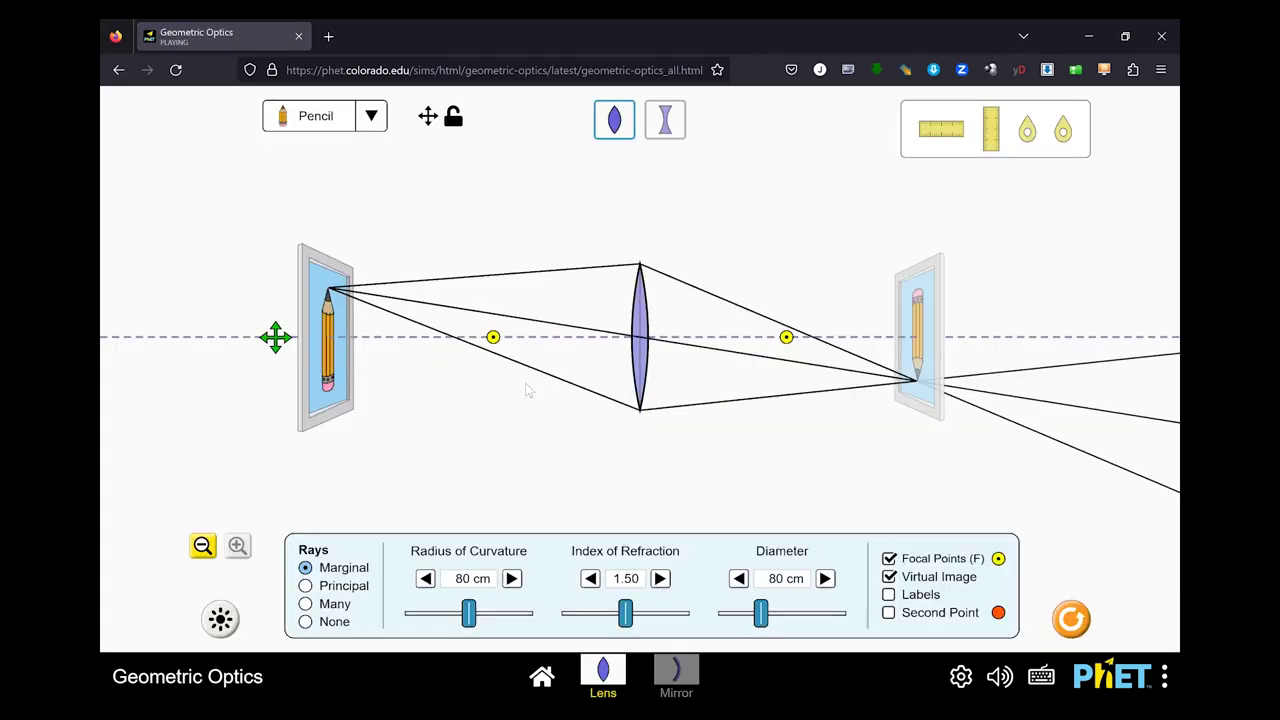
Switch to a diverging lens, choose Arrow as the object, and lay a horizontal ruler across the lens.
left_click(666, 138)
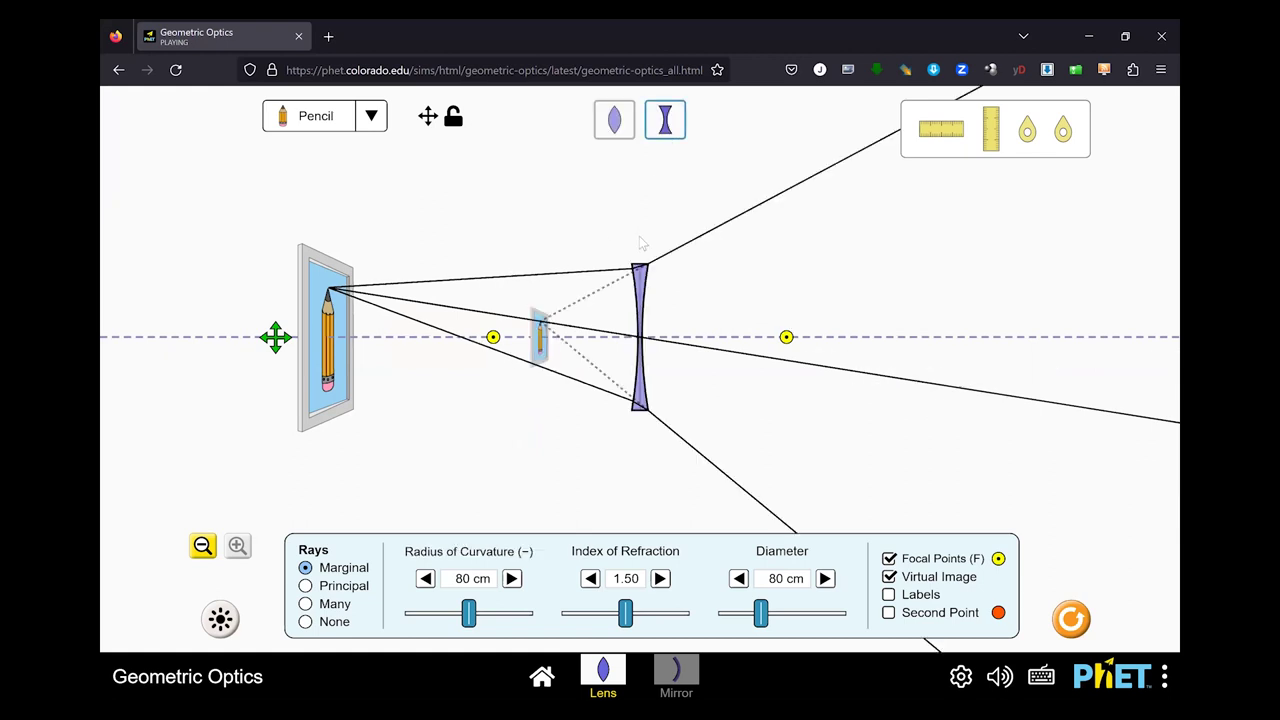
left_click(371, 118)
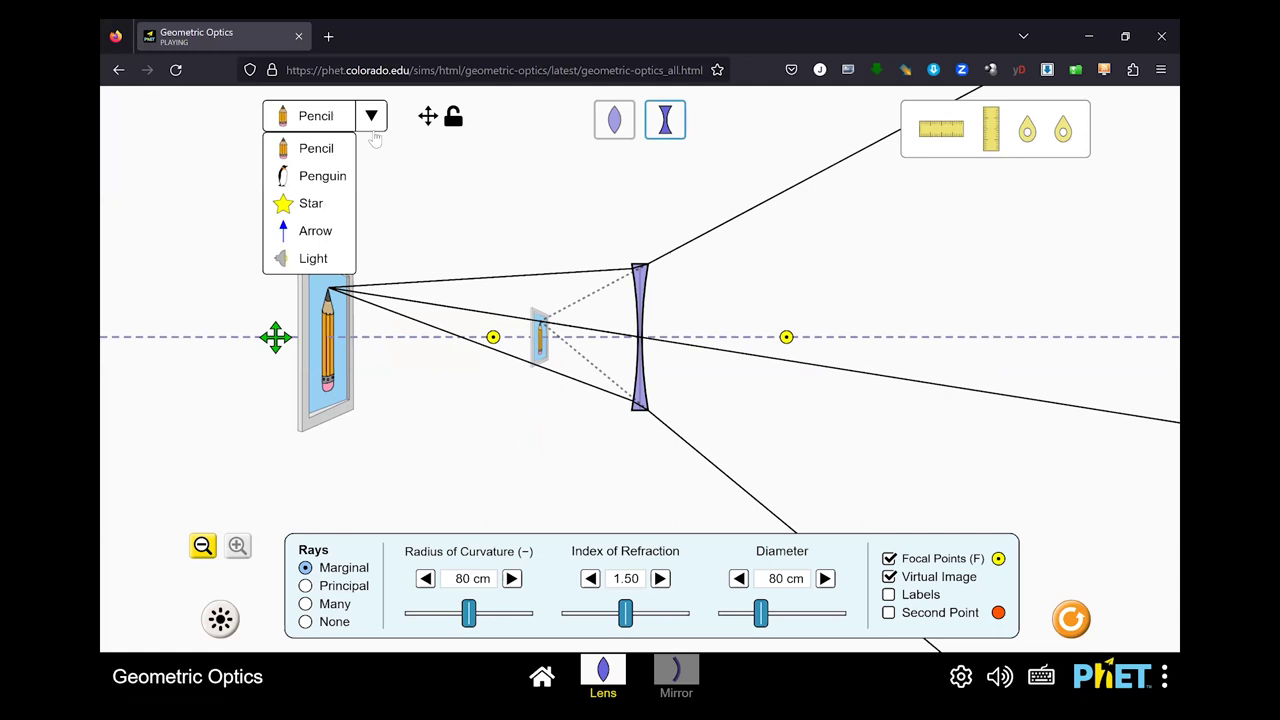
left_click(310, 231)
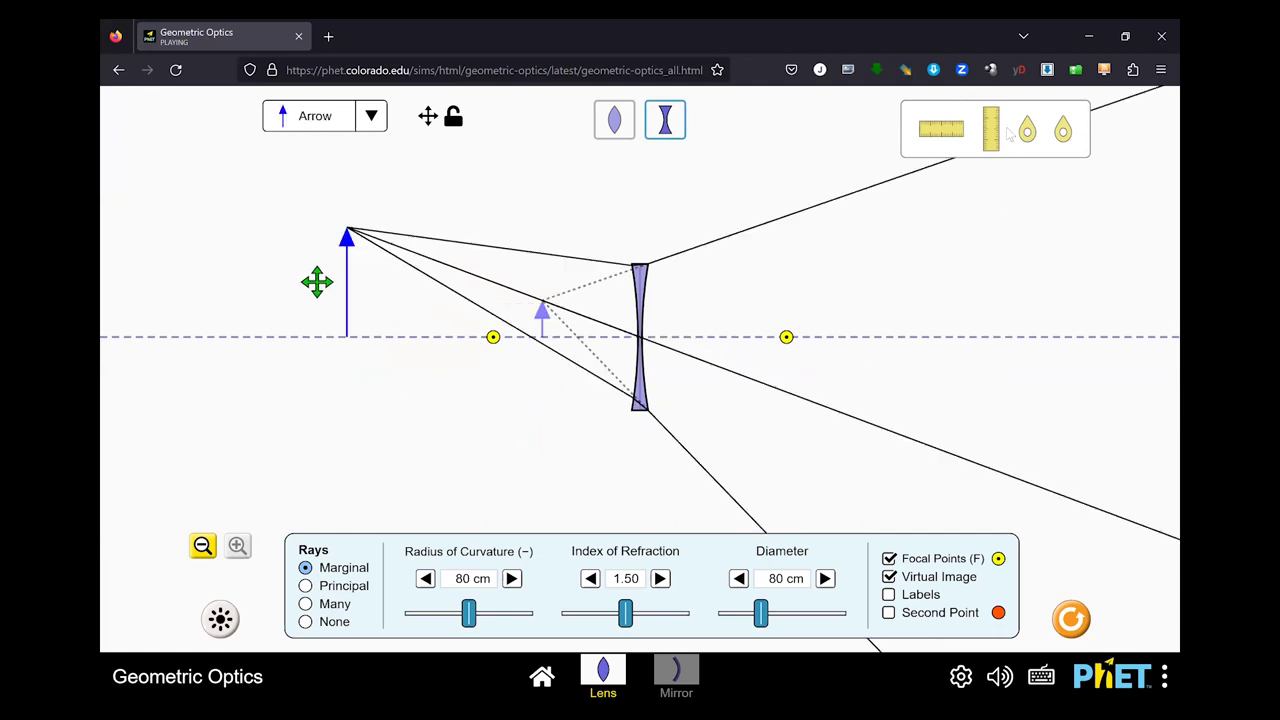
left_click_drag(945, 128, 593, 418)
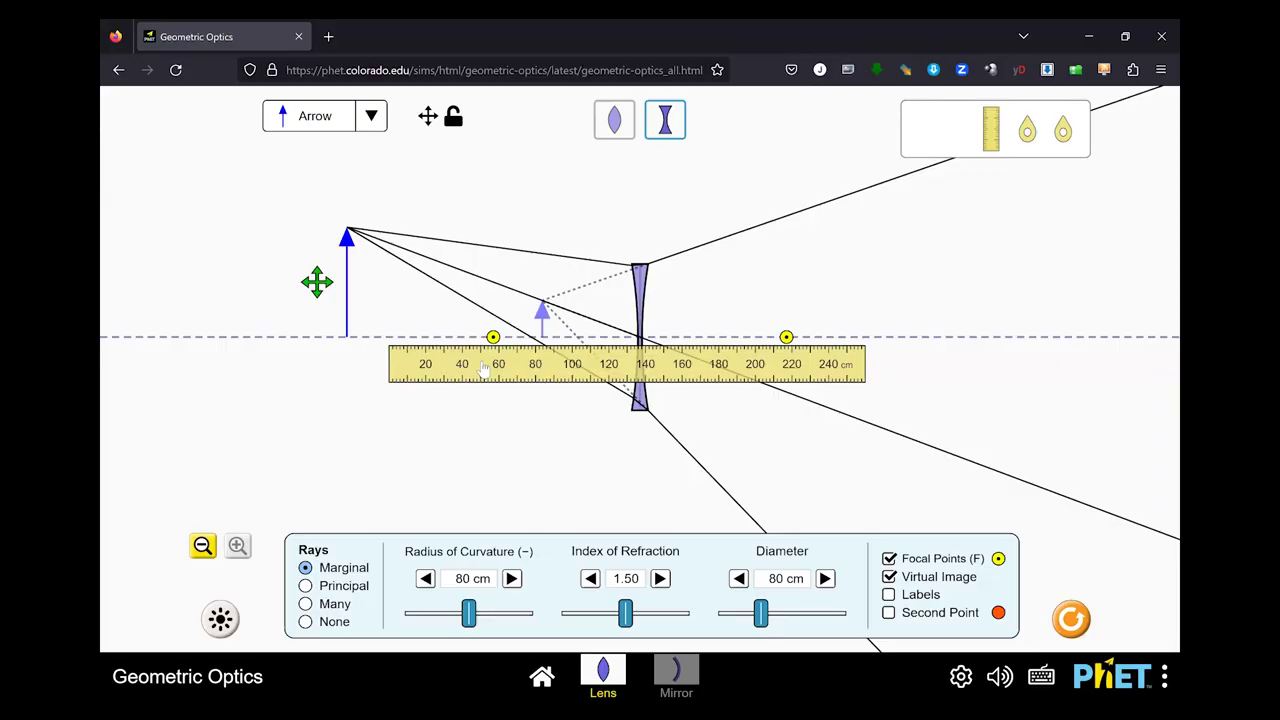
Align the ruler with the optical axis, set radius of curvature to 60 cm, and move the arrow closer.
left_click_drag(484, 366, 587, 368)
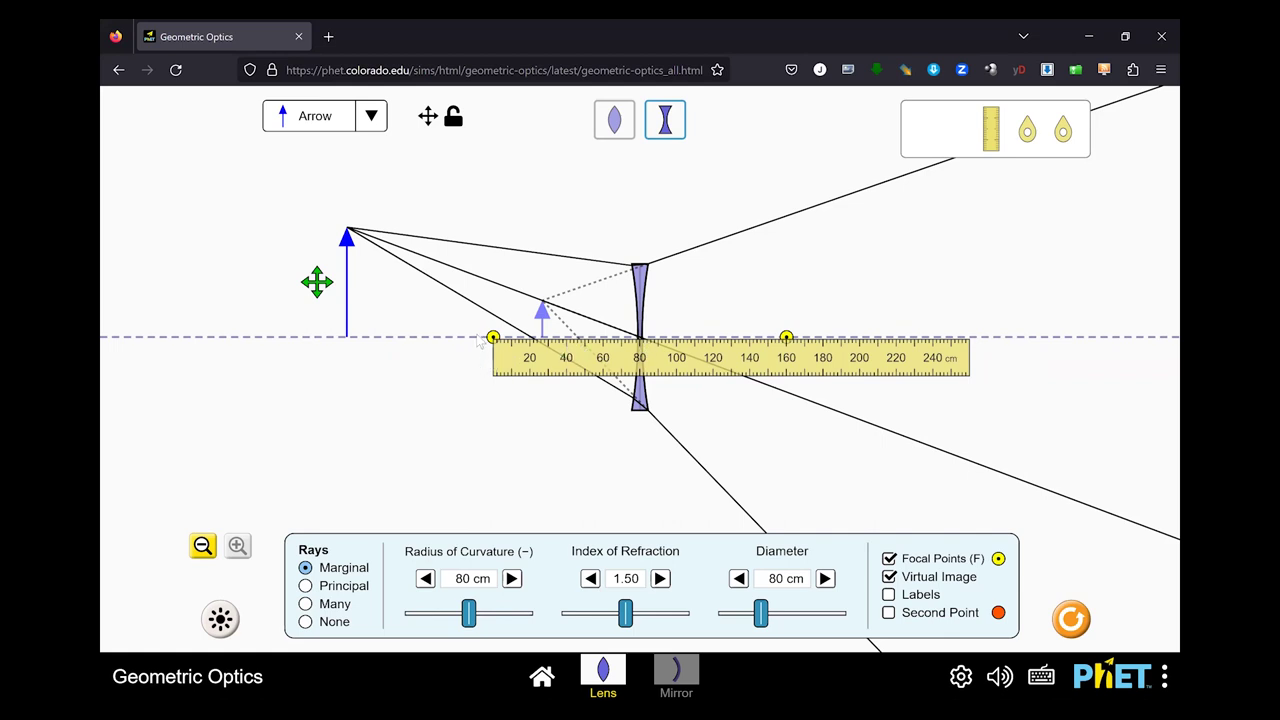
left_click_drag(468, 614, 437, 614)
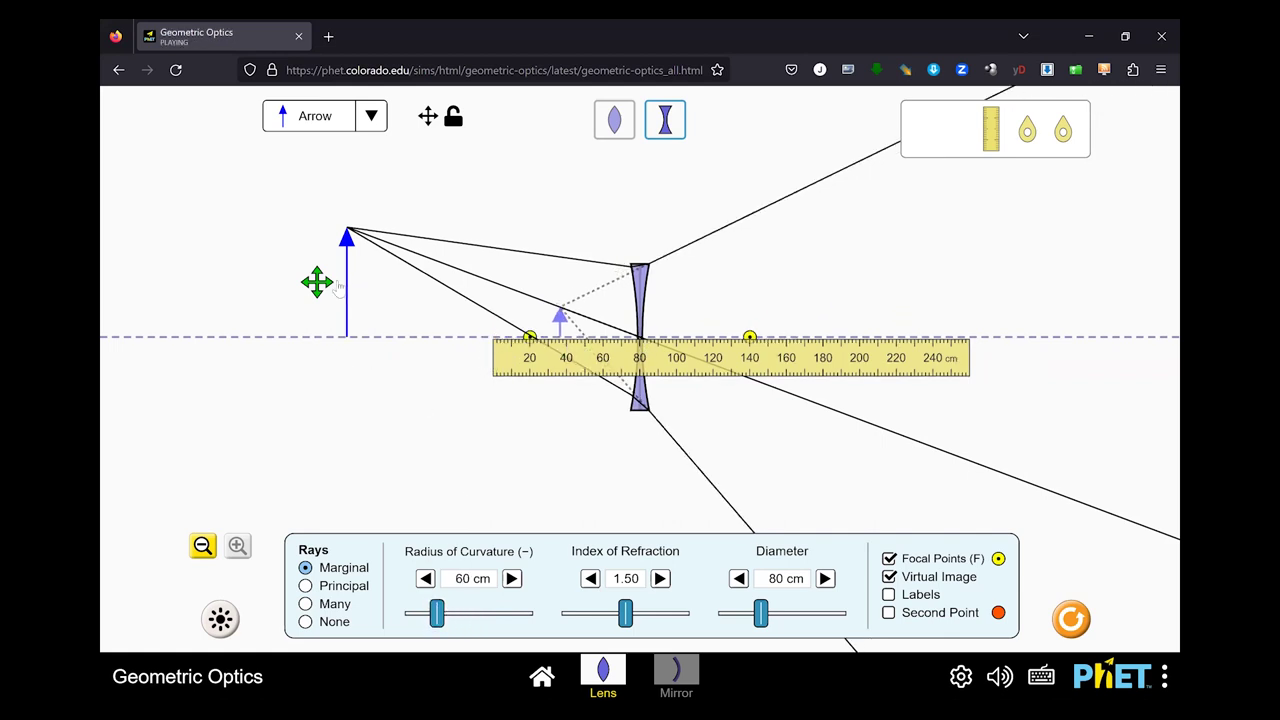
left_click_drag(341, 290, 458, 297)
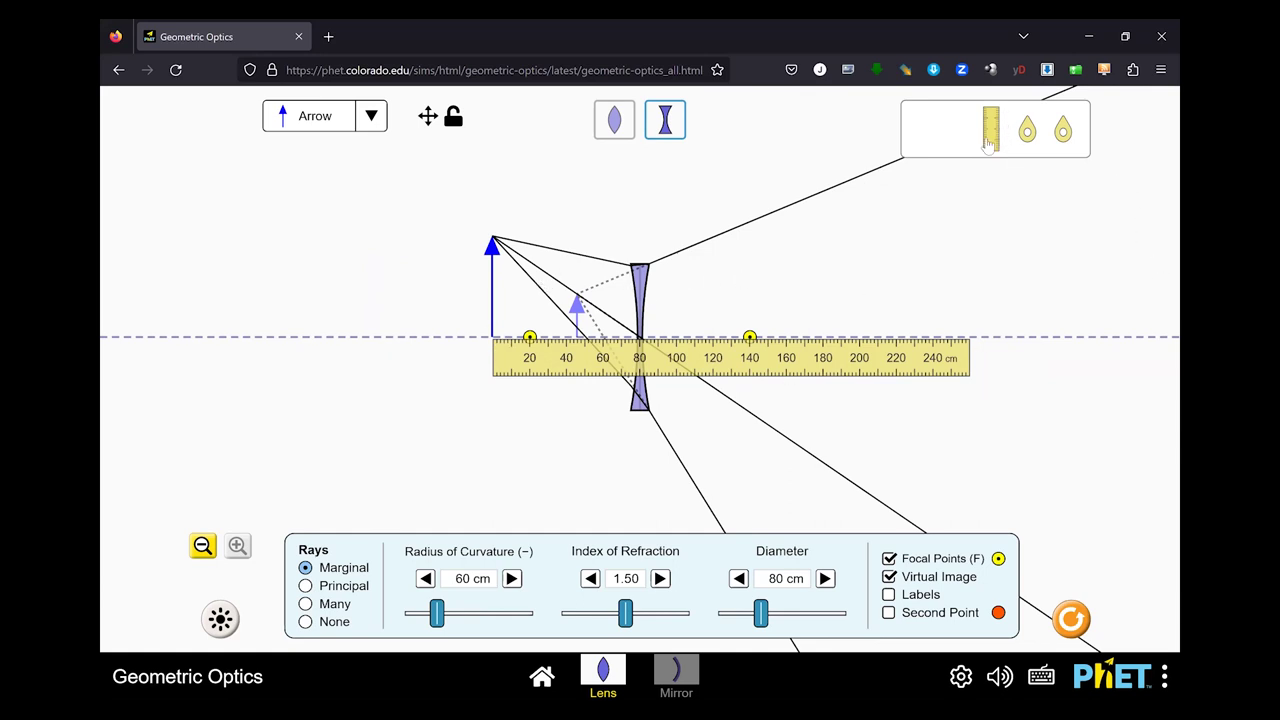
Stand a vertical ruler at the arrow's zero mark and raise the radius to 61 cm.
left_click_drag(1003, 141, 463, 197)
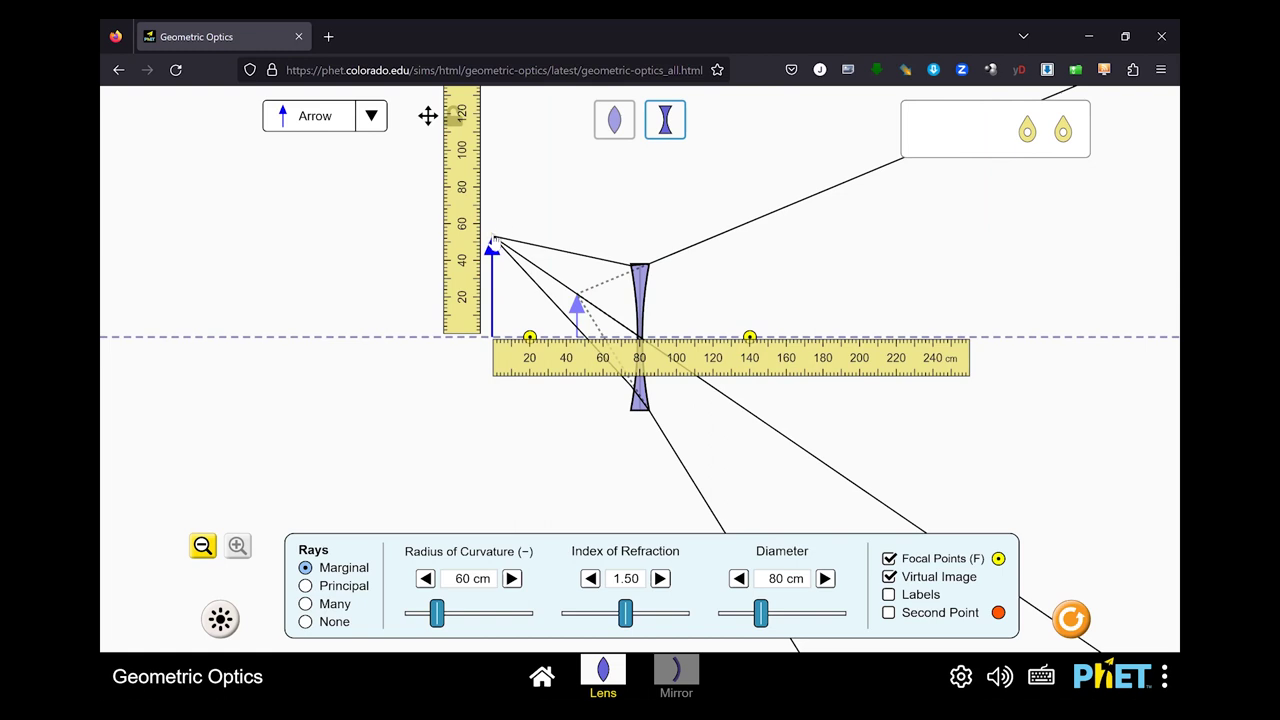
left_click_drag(494, 238, 466, 297)
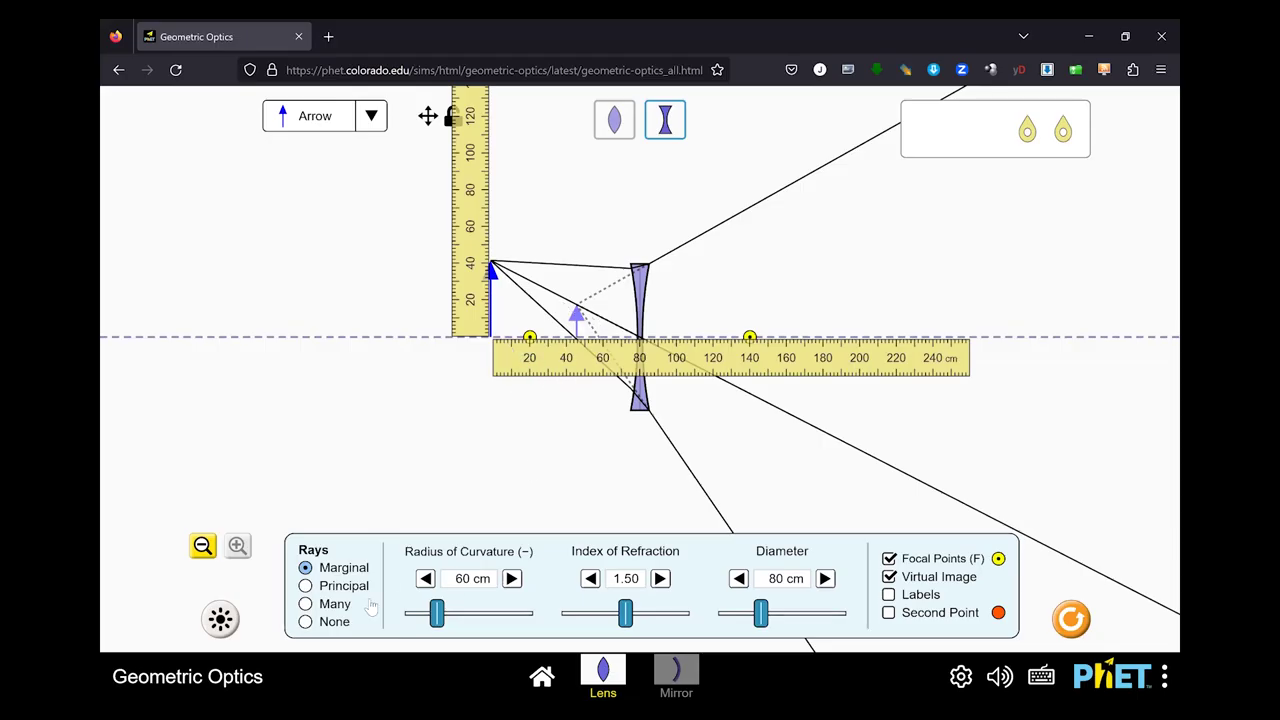
left_click(511, 578)
Raise the radius to 62 cm, nudge the ruler and arrow, and move the vertical ruler to the virtual image.
left_click(511, 578)
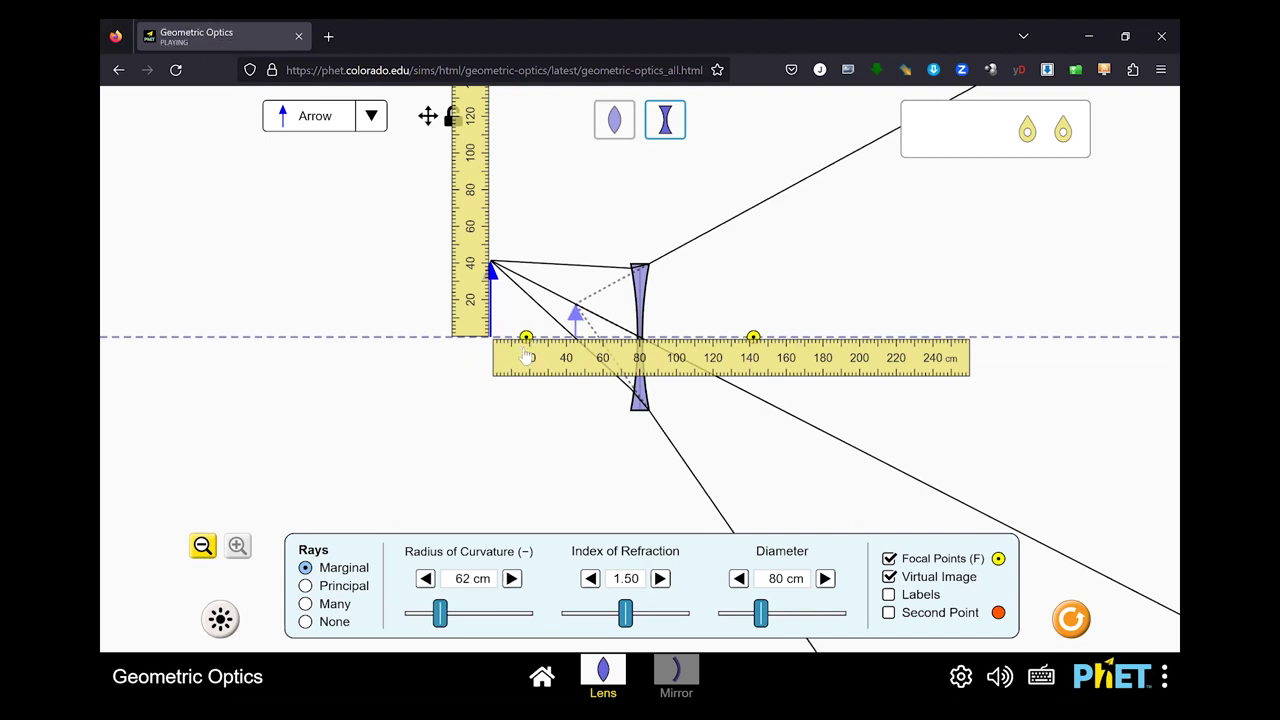
left_click_drag(527, 358, 526, 358)
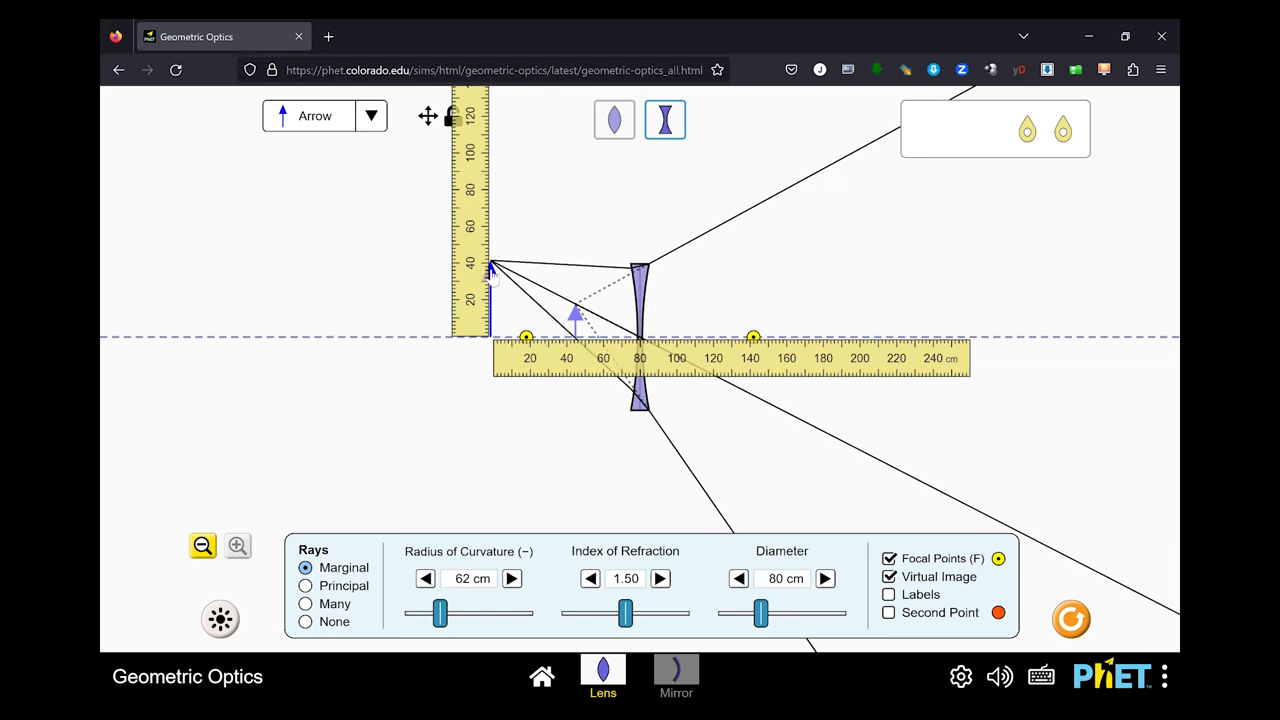
left_click_drag(492, 273, 493, 271)
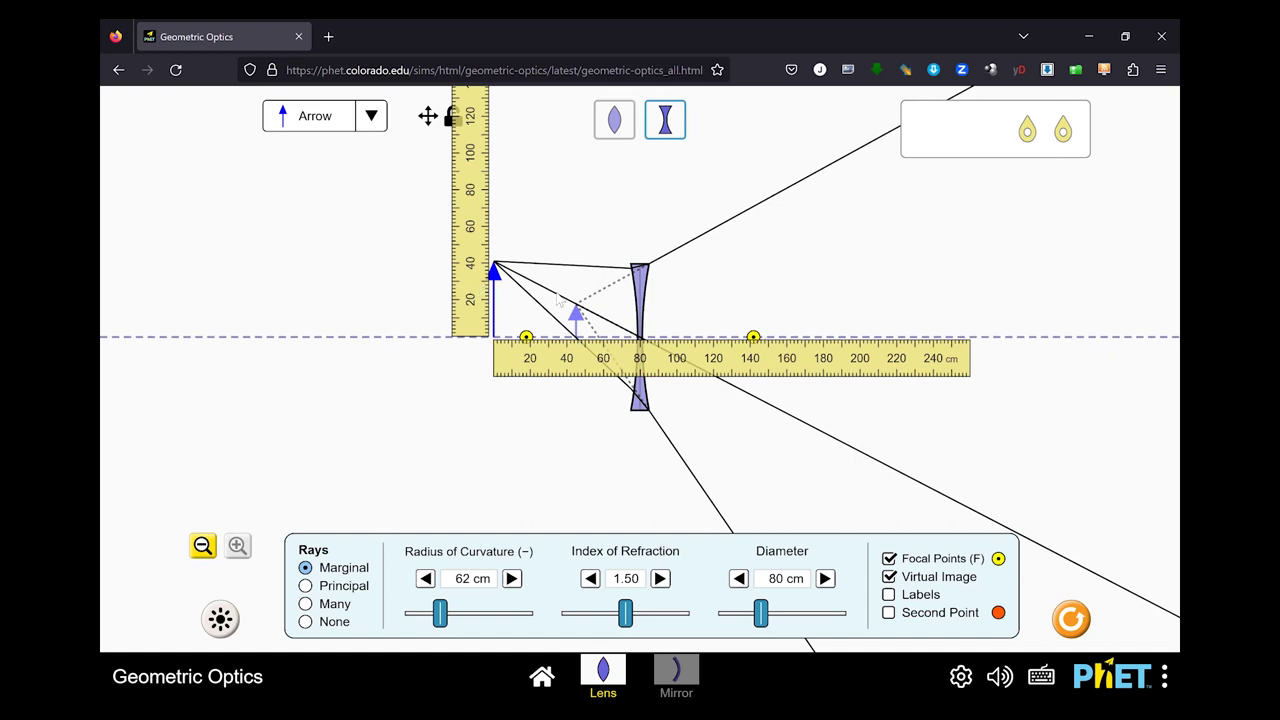
left_click_drag(476, 289, 603, 290)
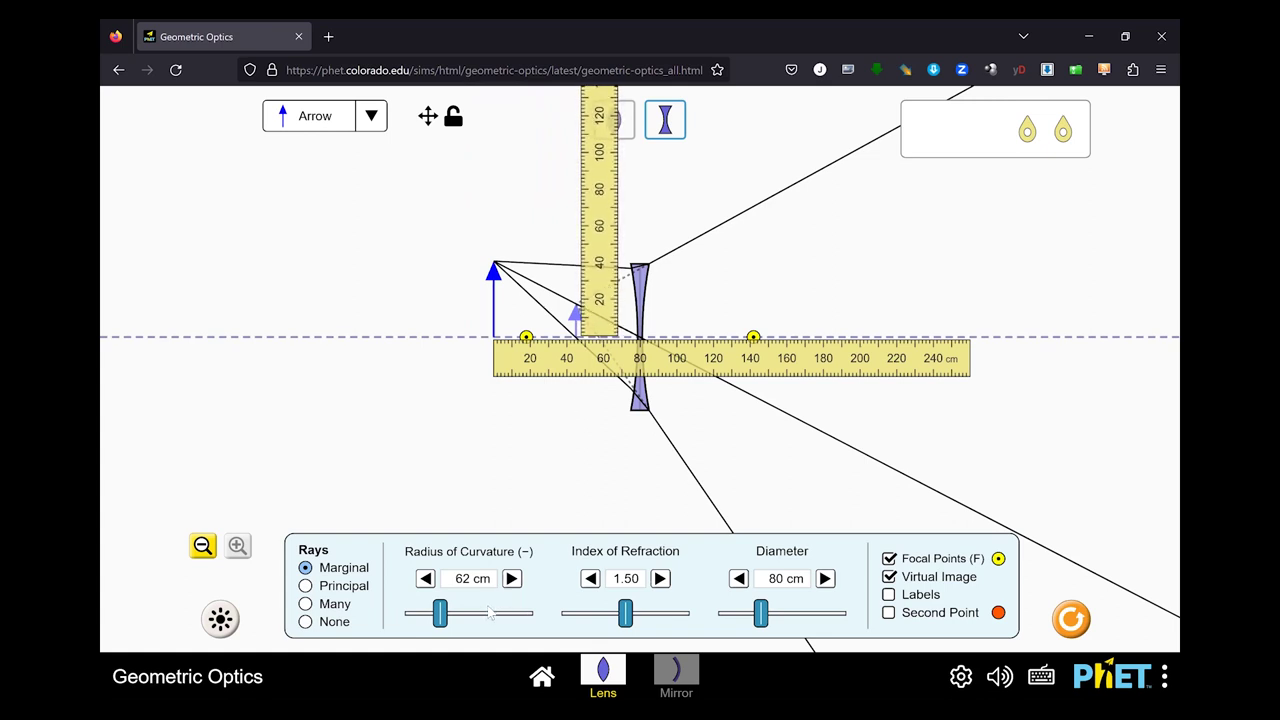
Step the radius of curvature from 63 up to 80 cm, then bring the vertical ruler back to the object arrow.
left_click(511, 579)
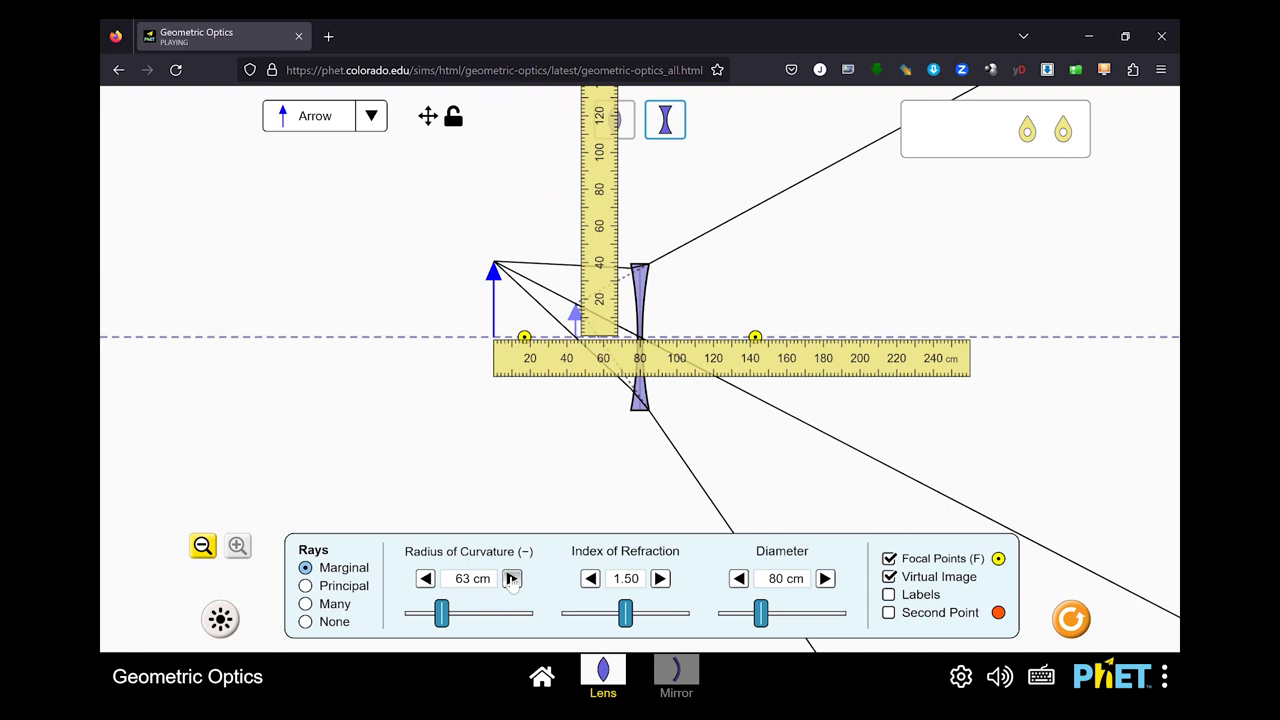
left_click(511, 579)
left_click(511, 579)
left_click(511, 579)
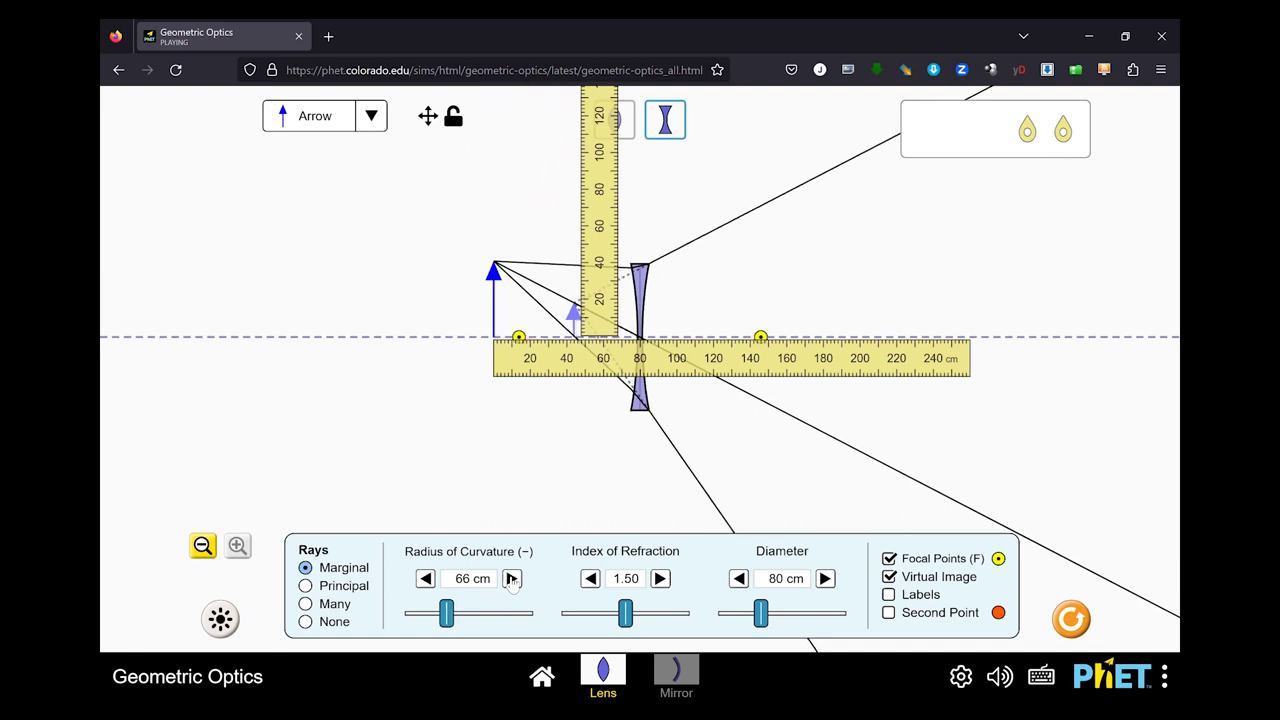
left_click(511, 579)
left_click(511, 579)
left_click(511, 579)
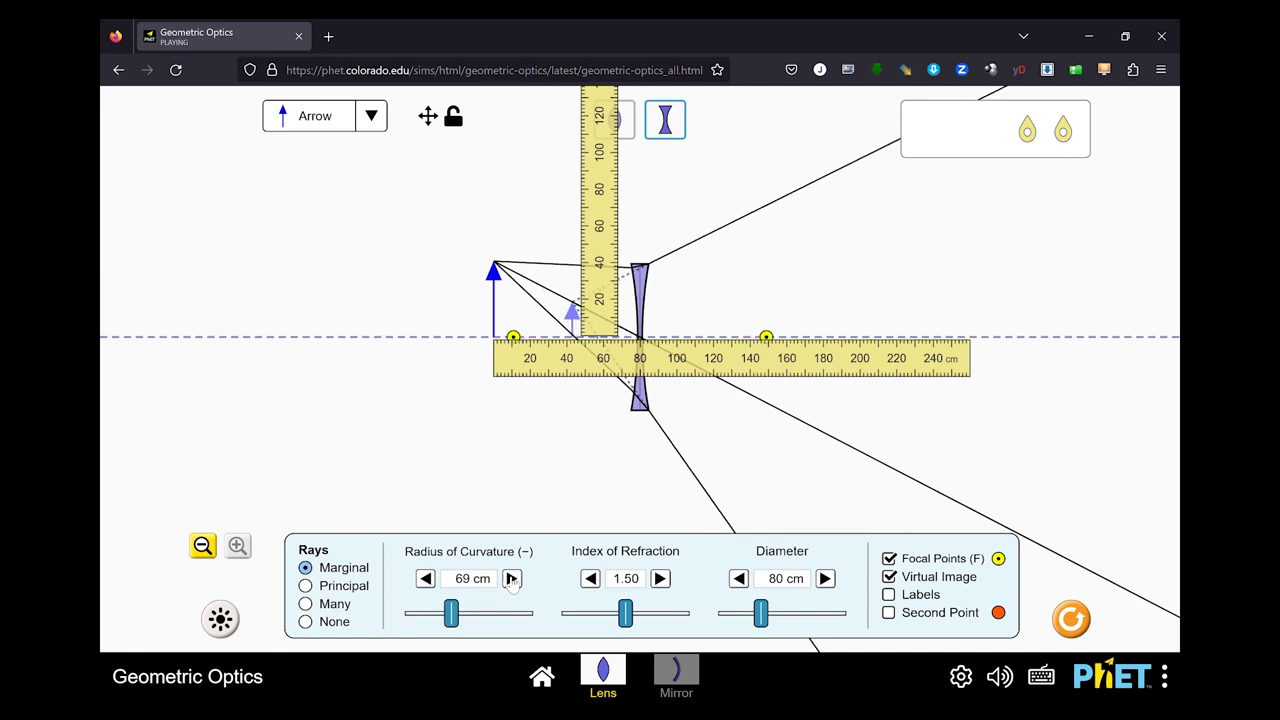
left_click(511, 579)
left_click(511, 579)
left_click(511, 579)
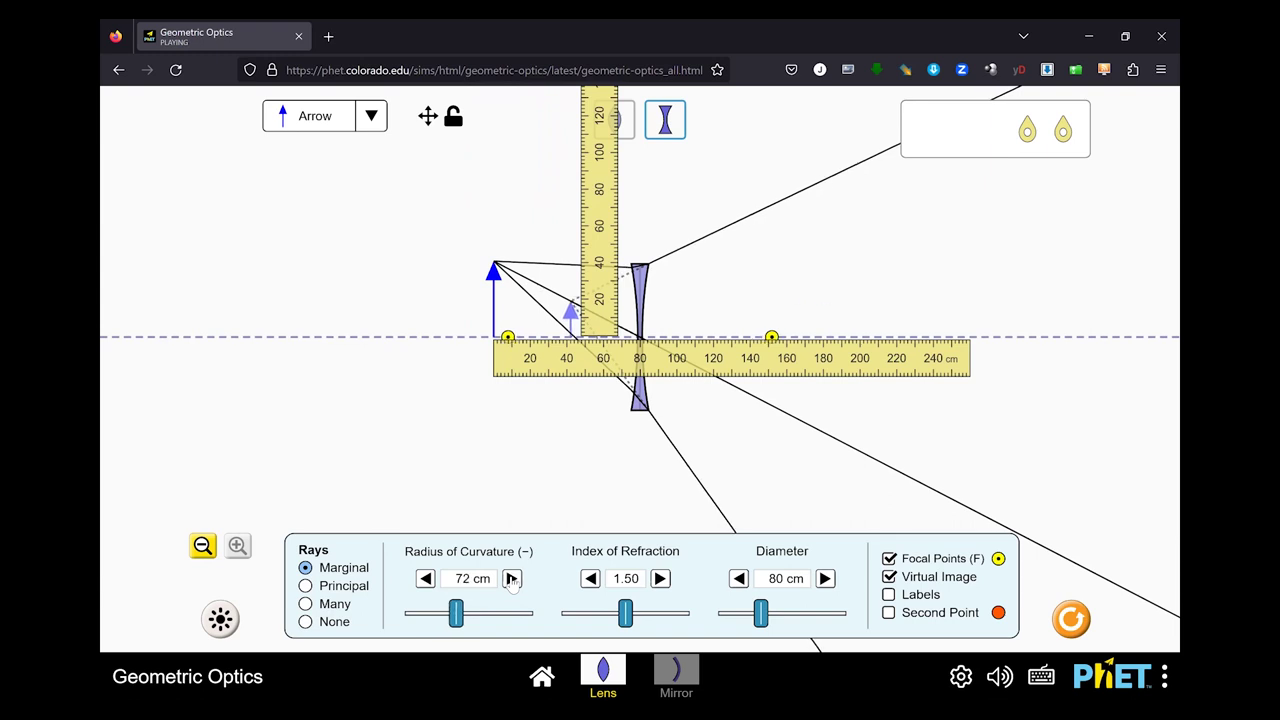
left_click(511, 579)
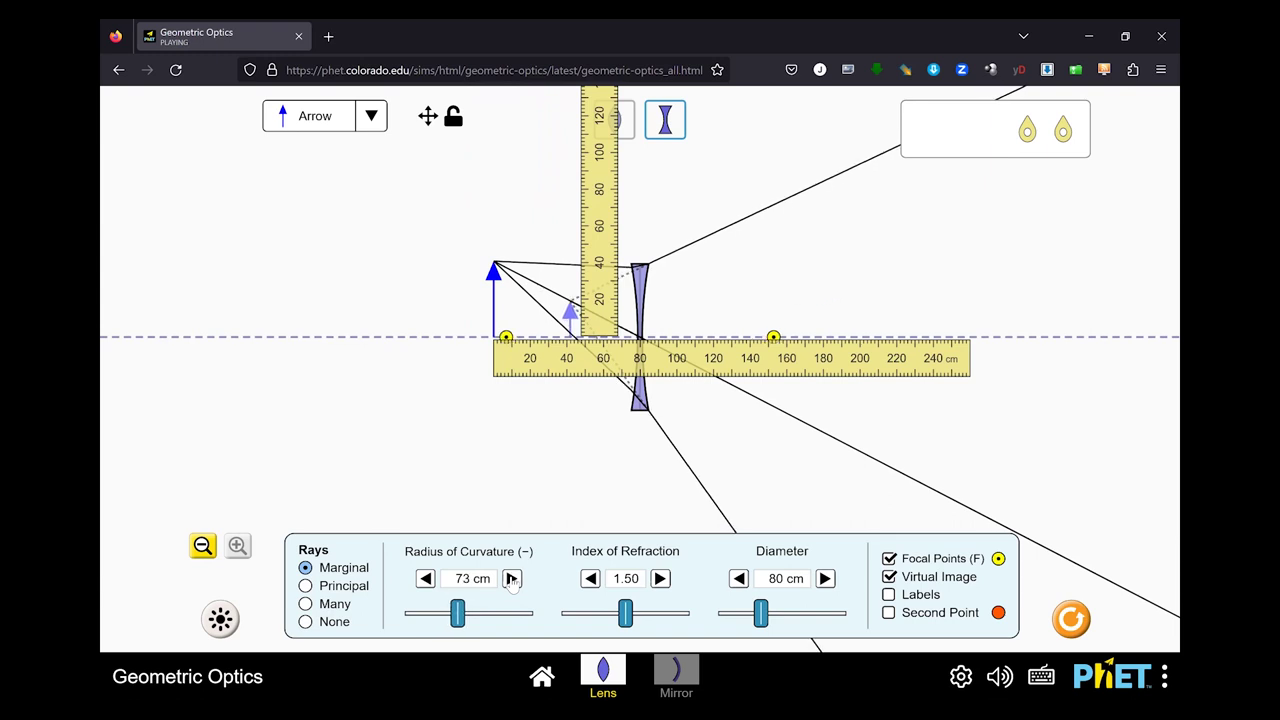
left_click(511, 579)
left_click(511, 579)
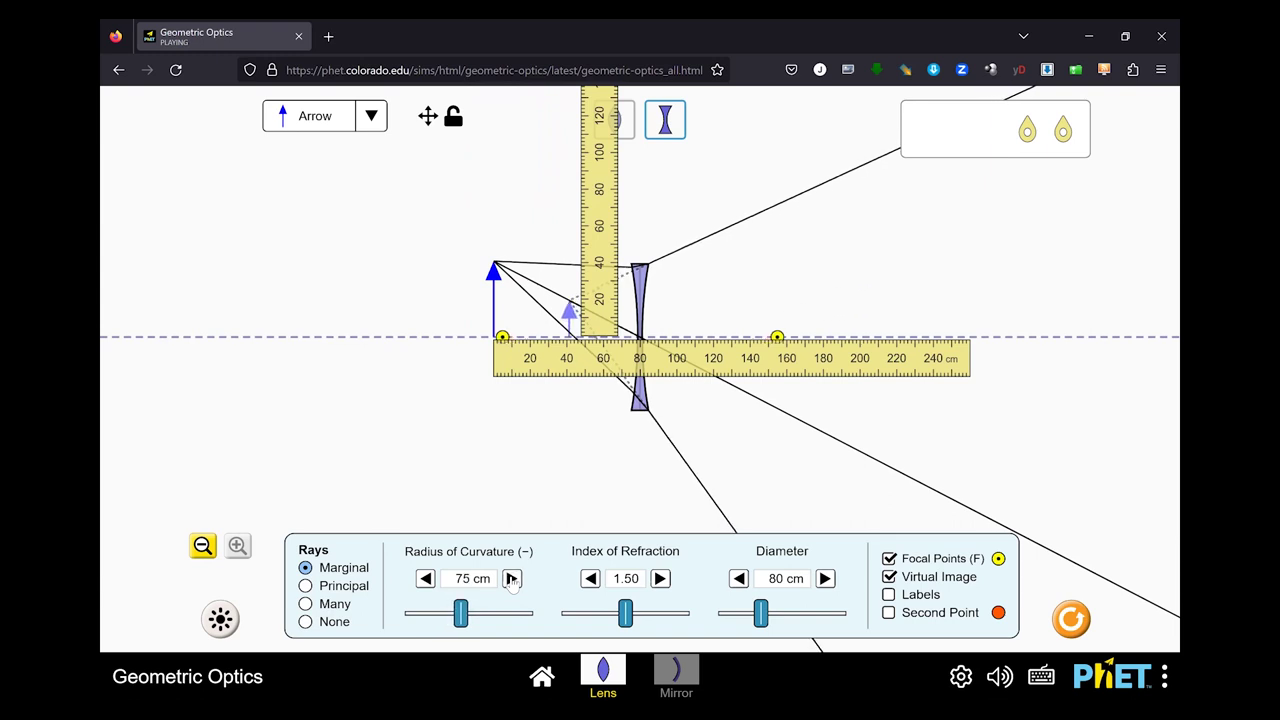
left_click(511, 579)
left_click(511, 579)
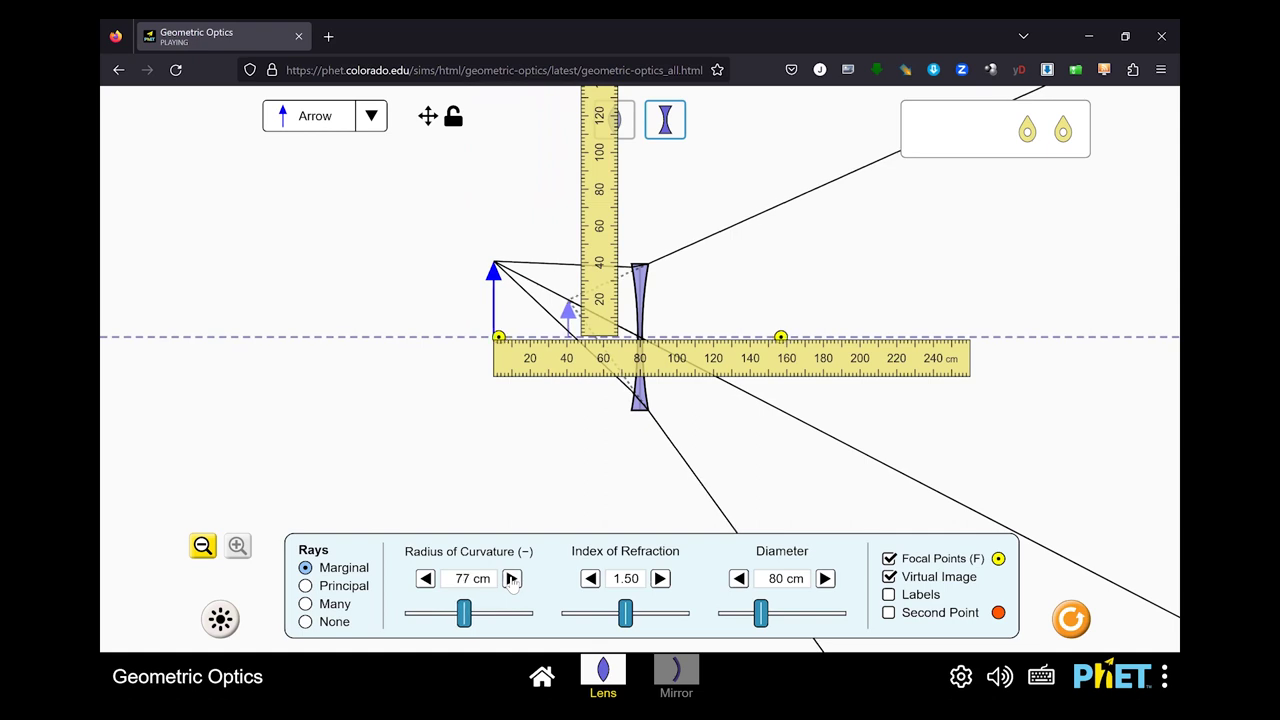
left_click(511, 579)
left_click(511, 579)
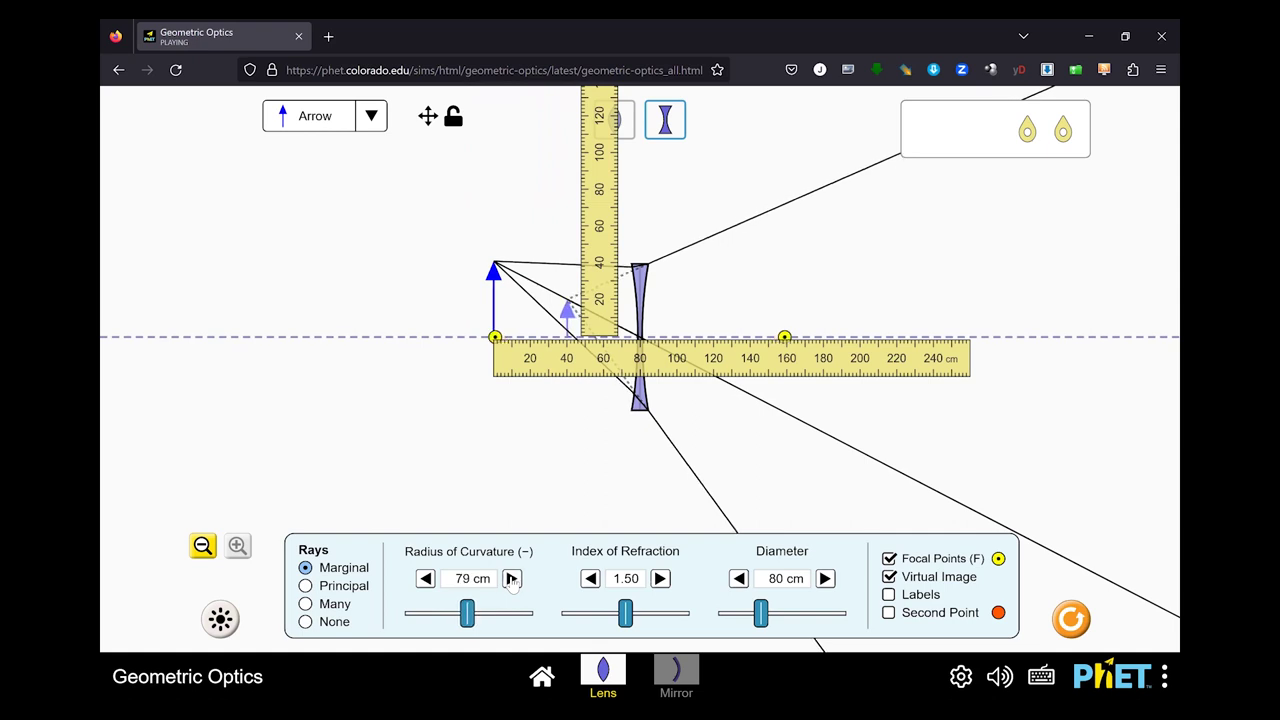
left_click(511, 579)
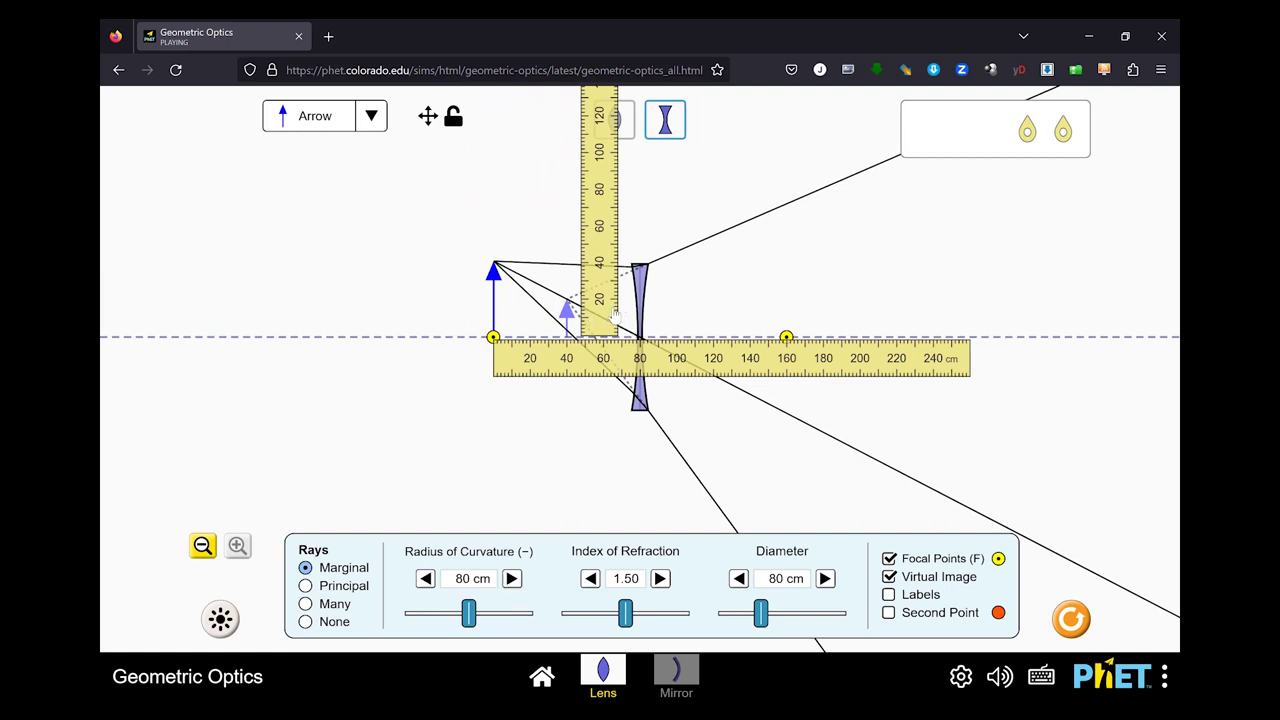
left_click_drag(614, 316, 527, 318)
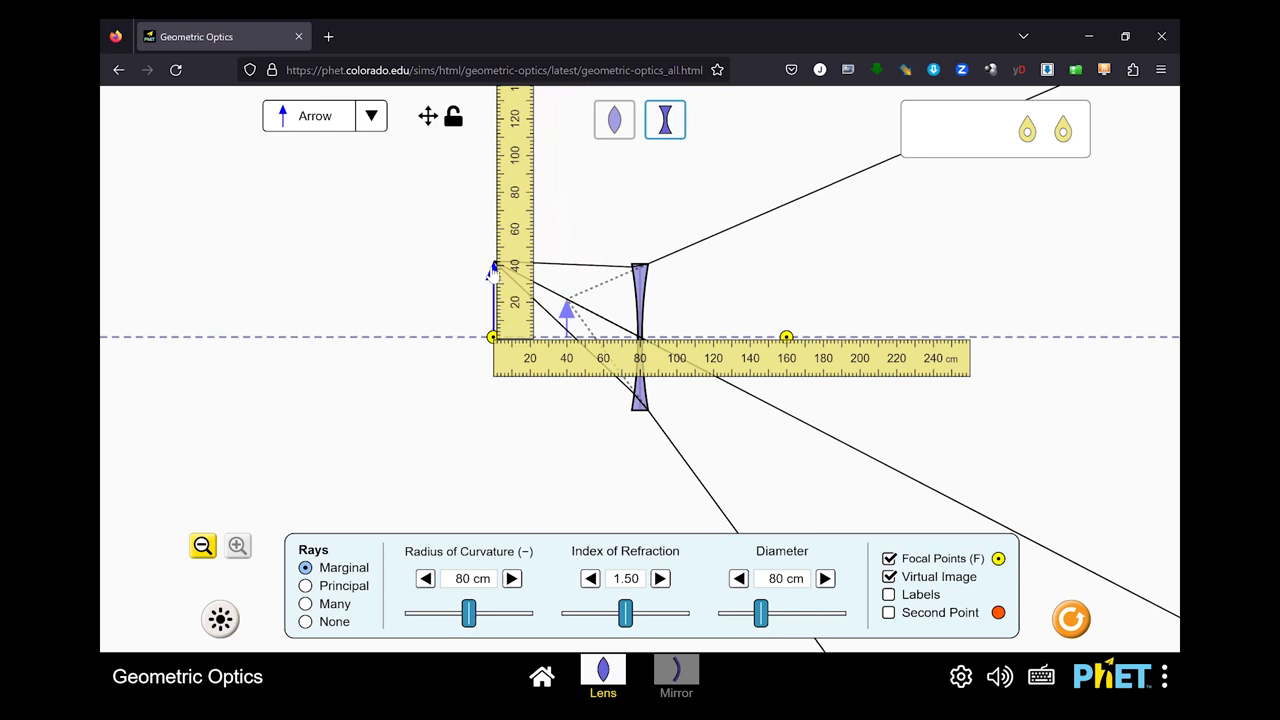
Fine-tune the object arrow's height so its tip lines up with a mark on the vertical ruler.
left_click_drag(493, 272, 493, 274)
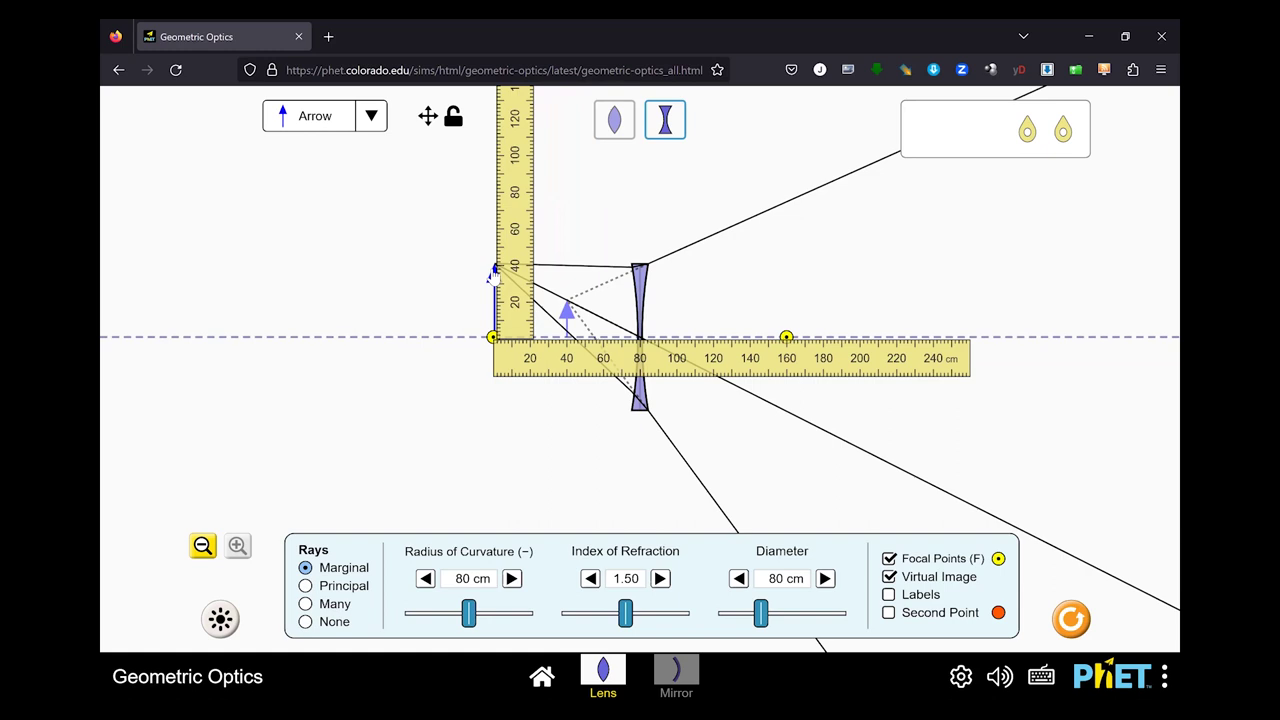
left_click_drag(493, 272, 587, 291)
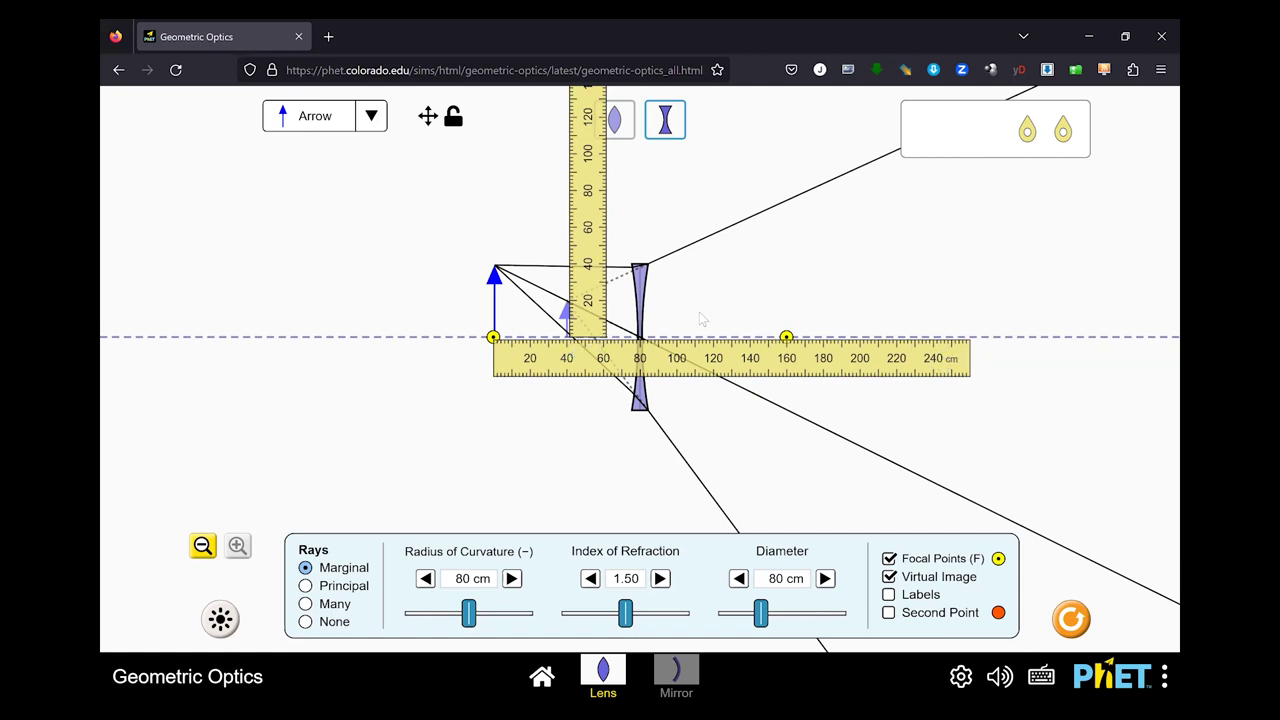
Select Principal rays and move the vertical ruler out of the way to the left.
left_click(347, 589)
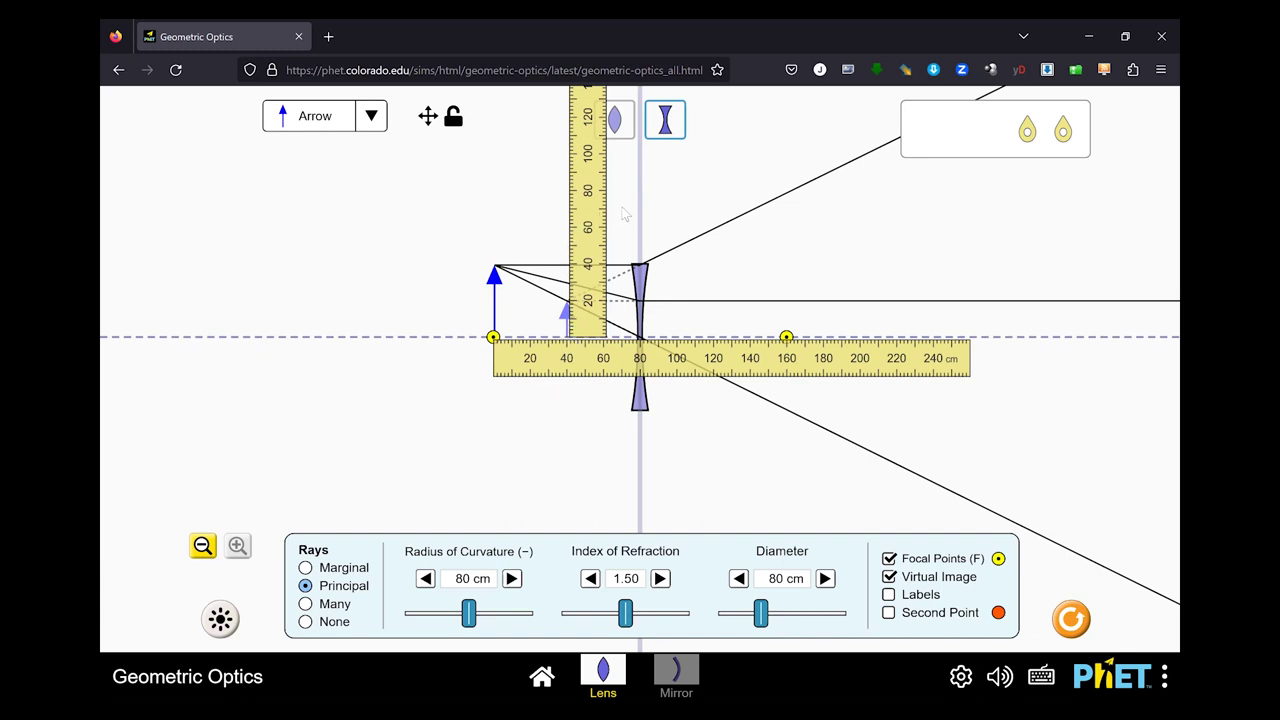
left_click_drag(586, 180, 300, 305)
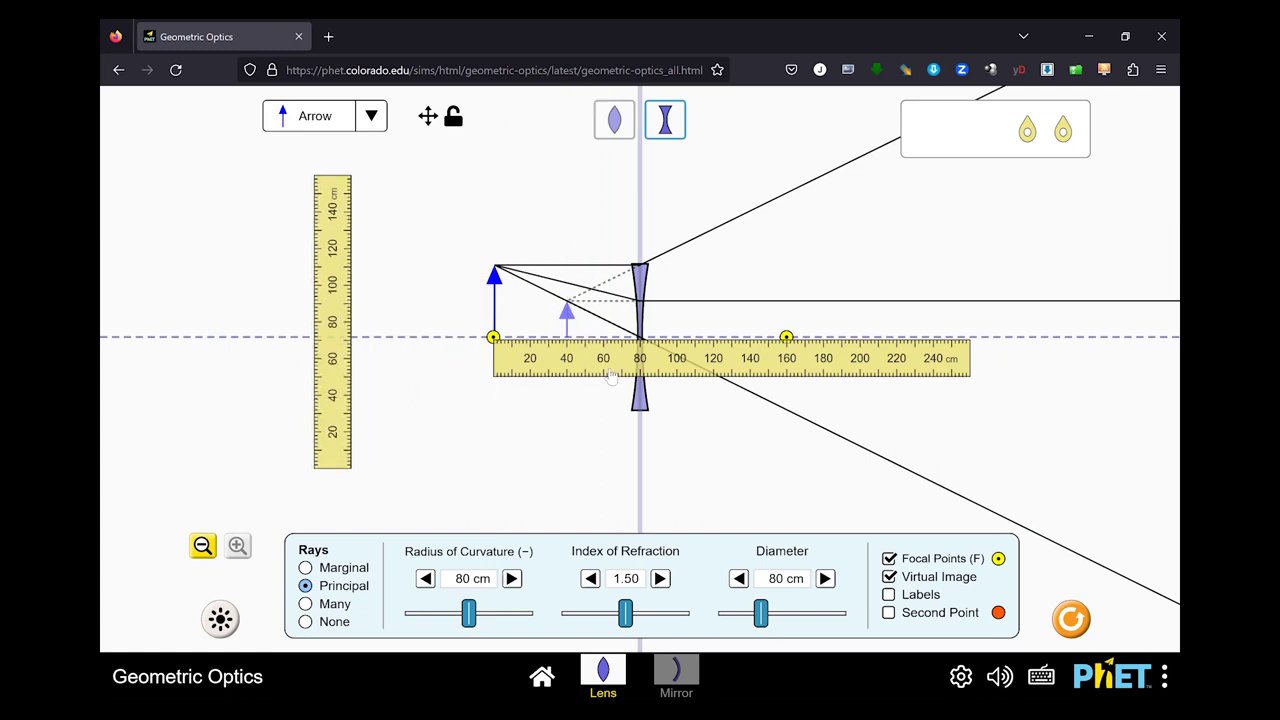
Lay the horizontal ruler back along the optical axis with its zero at the object.
left_click_drag(612, 368, 553, 479)
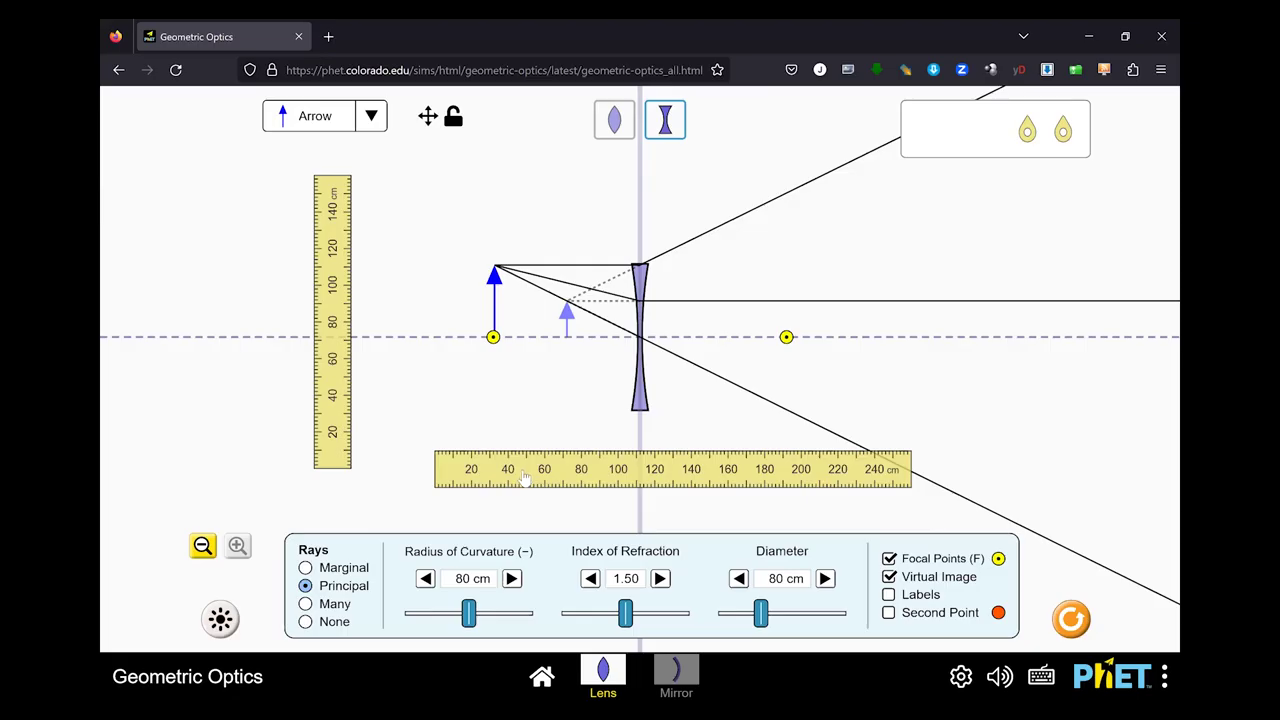
left_click_drag(540, 472, 583, 364)
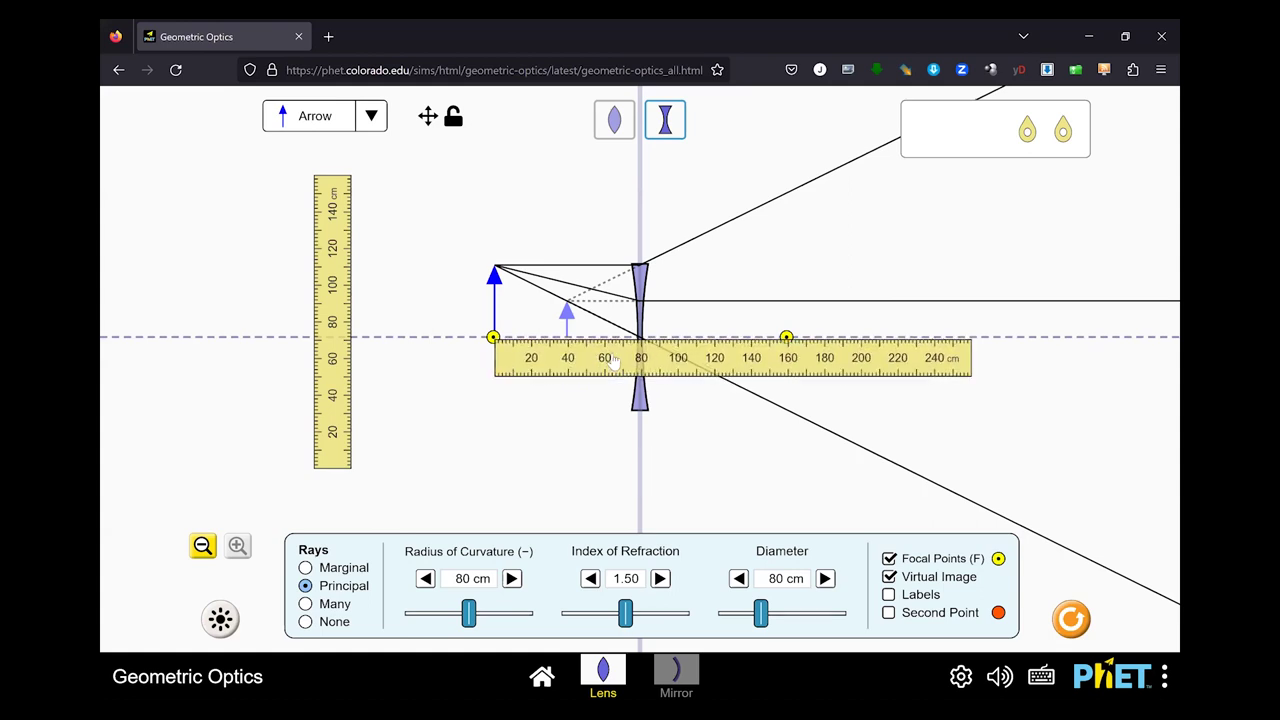
left_click_drag(614, 363, 610, 361)
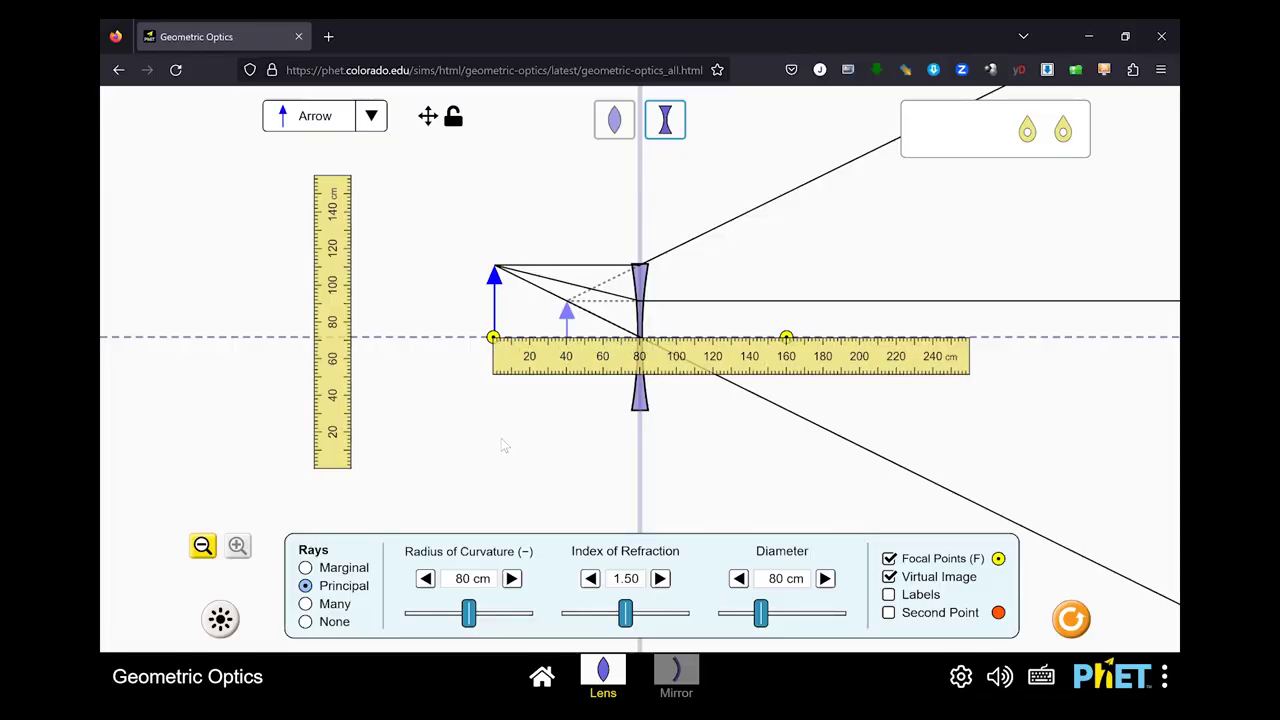
Switch to the slideshow showing the diverging-lens problem slide.
key("alt+Tab")
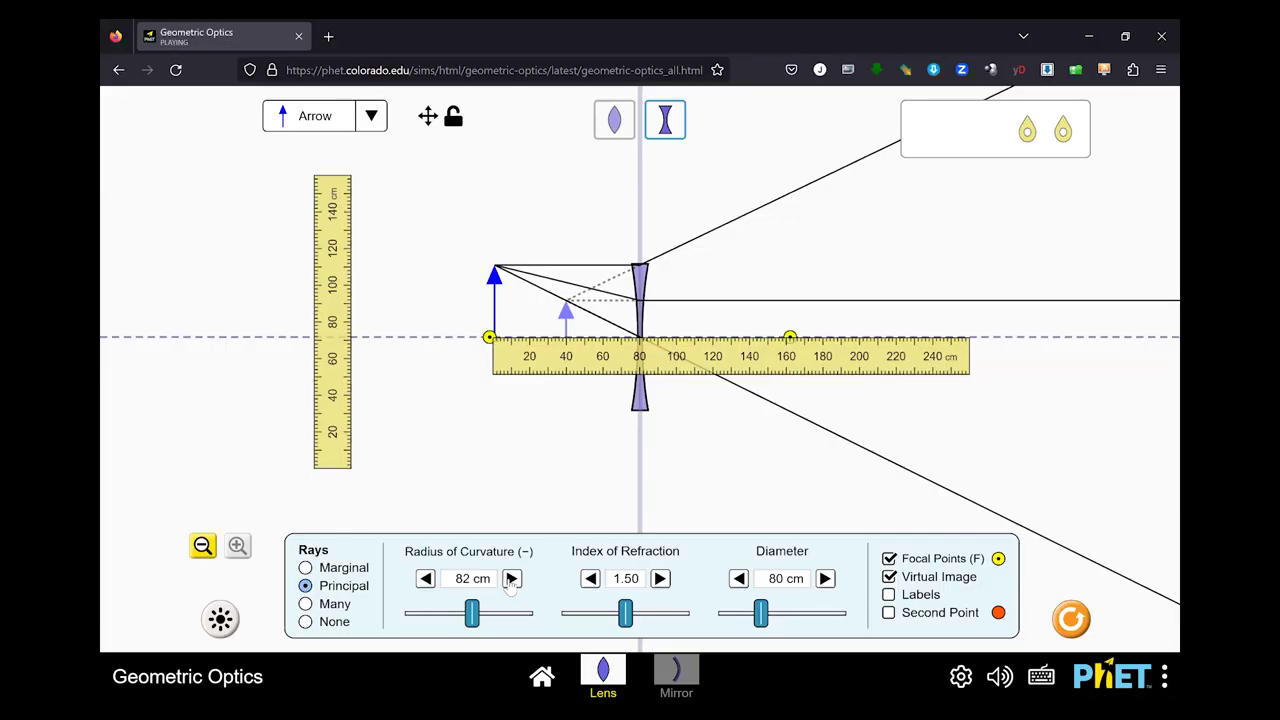
left_click(510, 586)
Raise the diverging lens's radius of curvature from 80 to 85 cm.
left_click(510, 580)
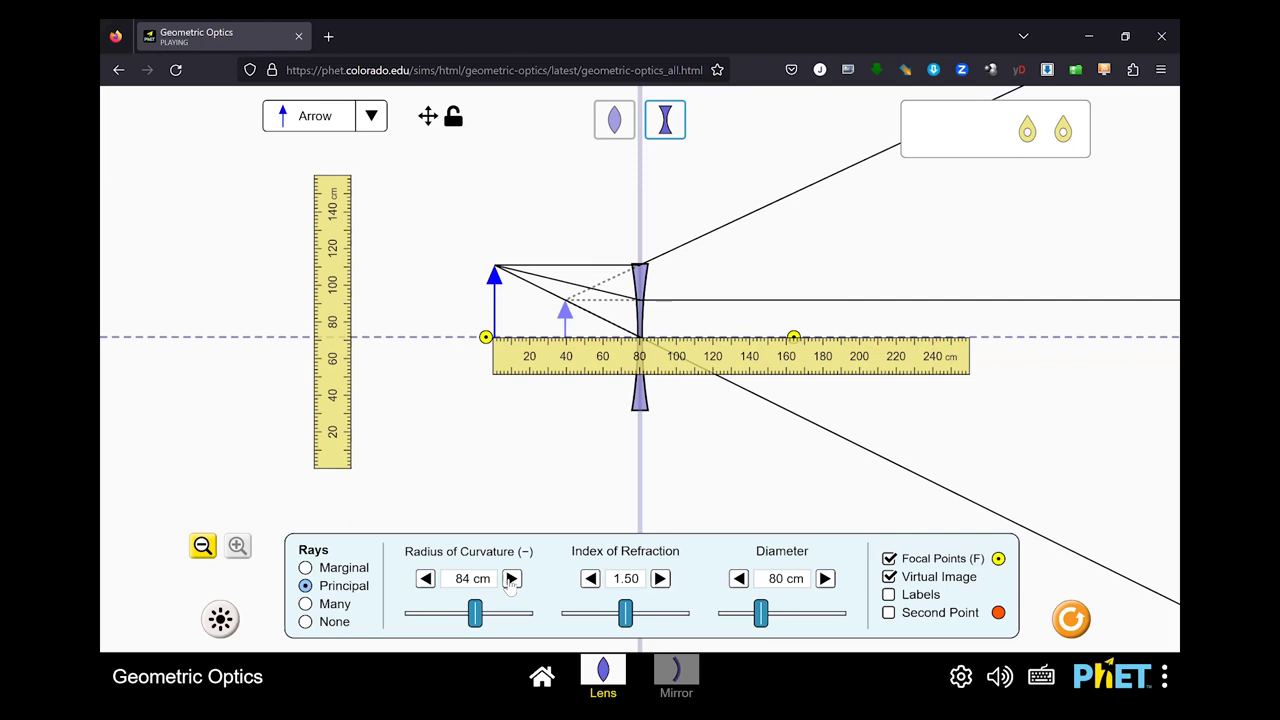
left_click(510, 580)
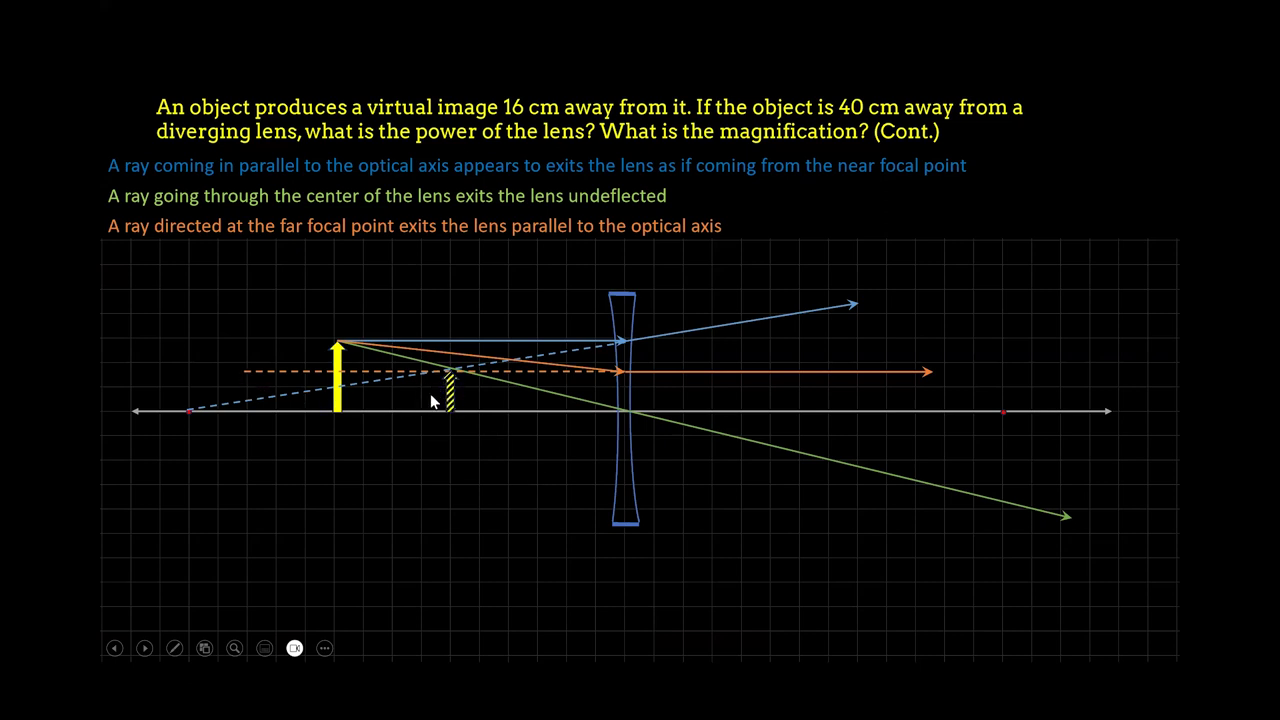
Back in the simulation, step the radius of curvature up to 102 cm.
key("alt+Tab")
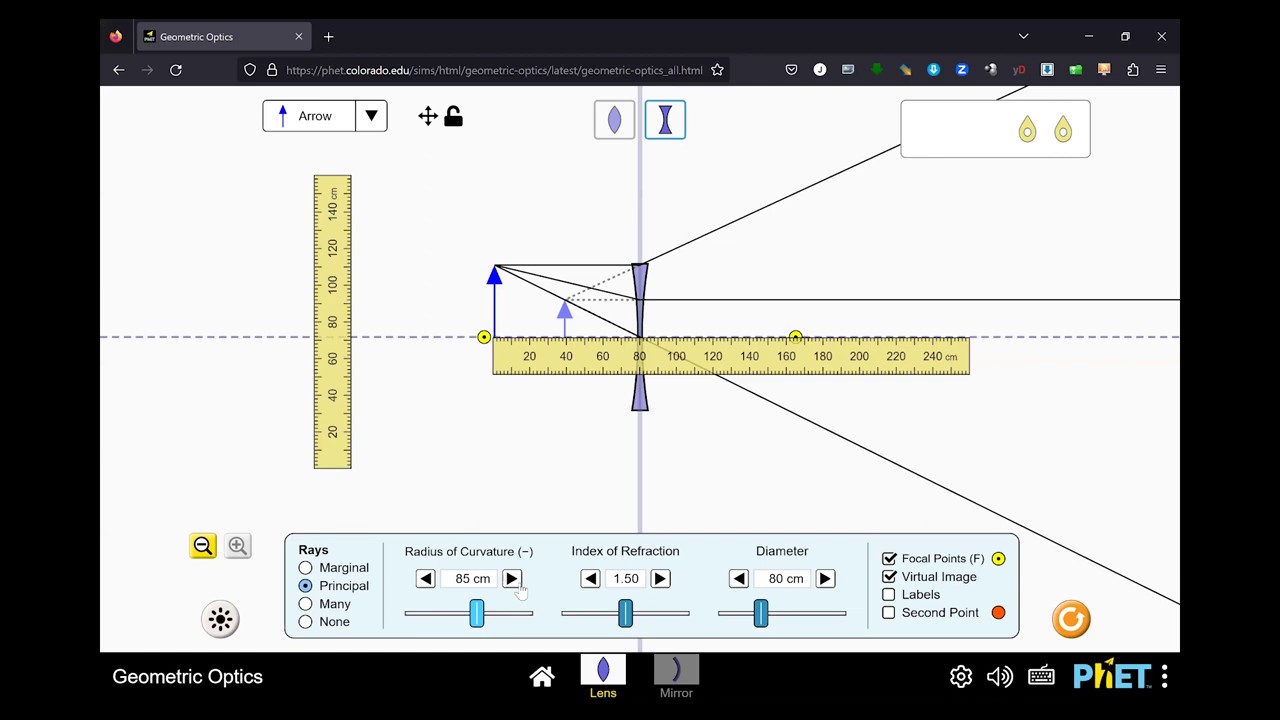
left_click(511, 578)
left_click(511, 578)
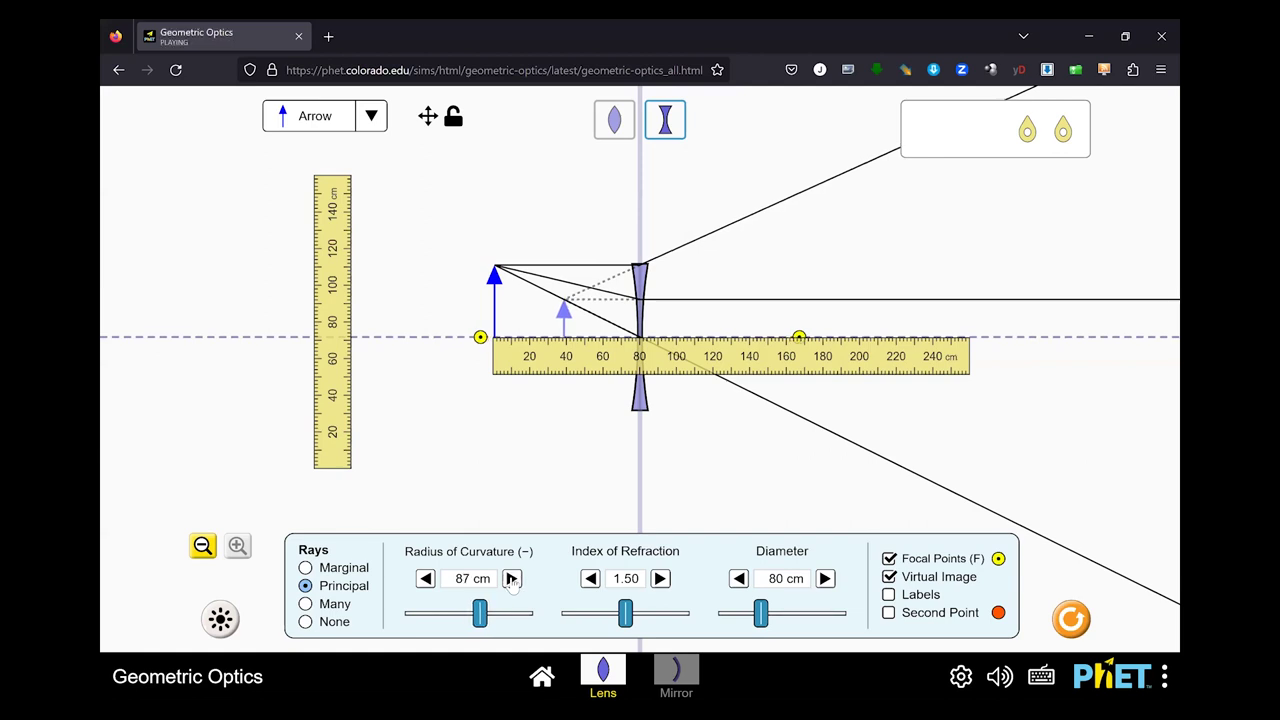
left_click(511, 578)
left_click(511, 578)
left_click(511, 578)
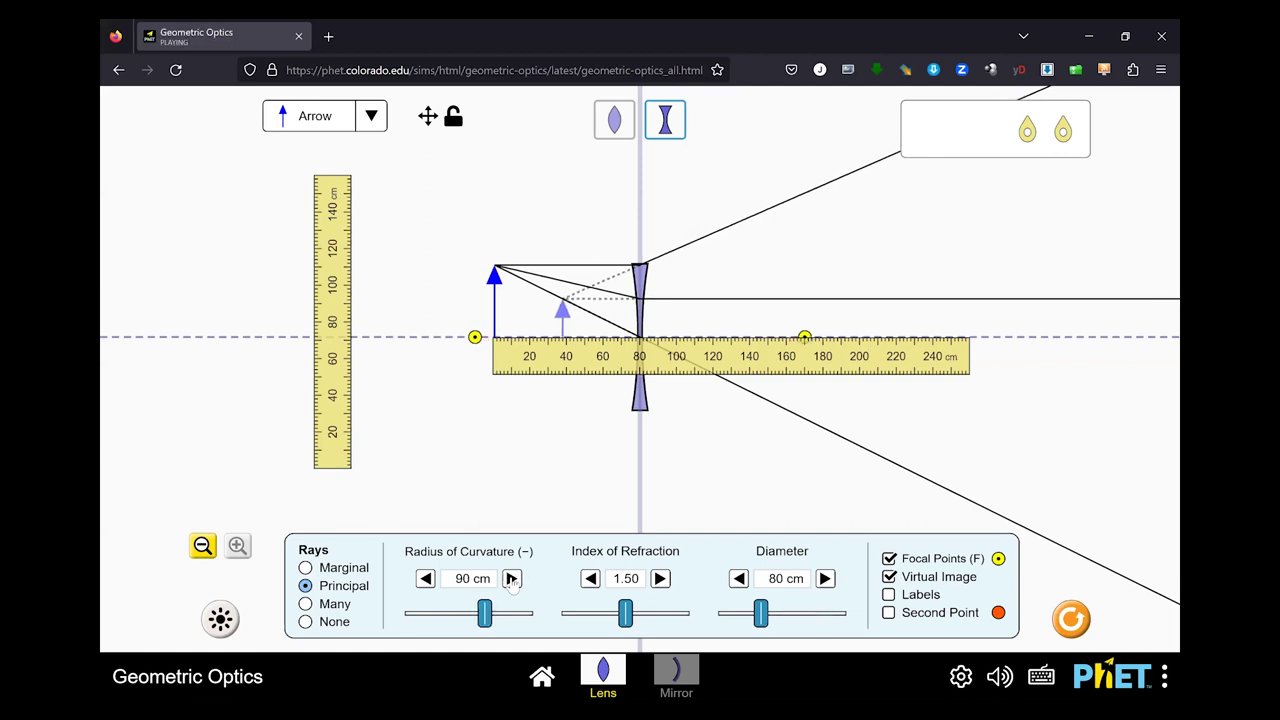
left_click(511, 578)
left_click(511, 578)
left_click(511, 578)
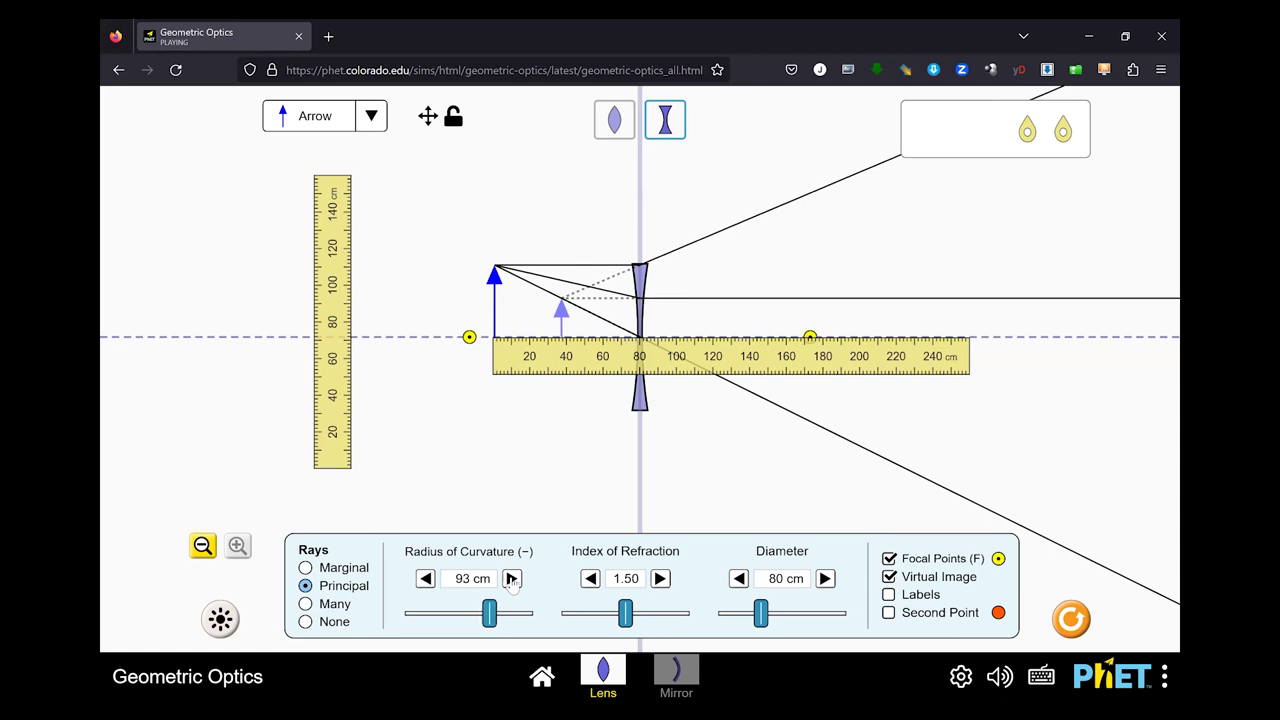
left_click(511, 578)
left_click(511, 578)
left_click(511, 578)
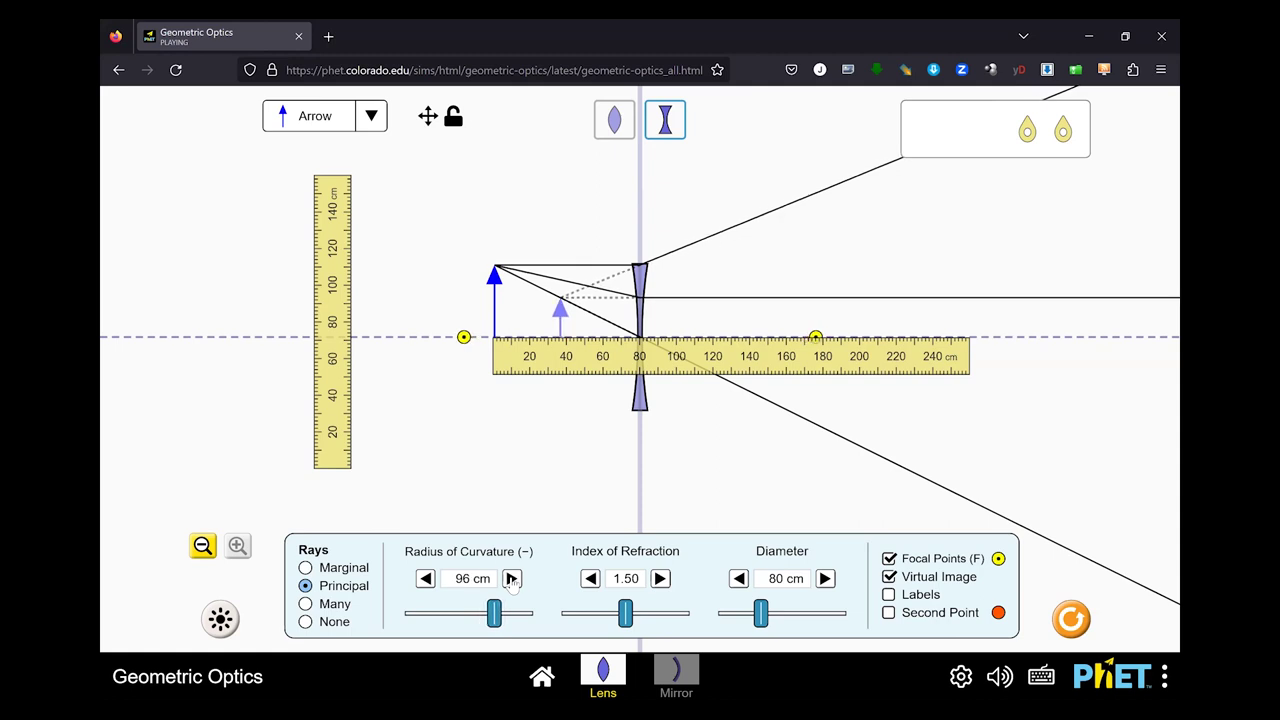
left_click(511, 578)
left_click(511, 578)
left_click(511, 578)
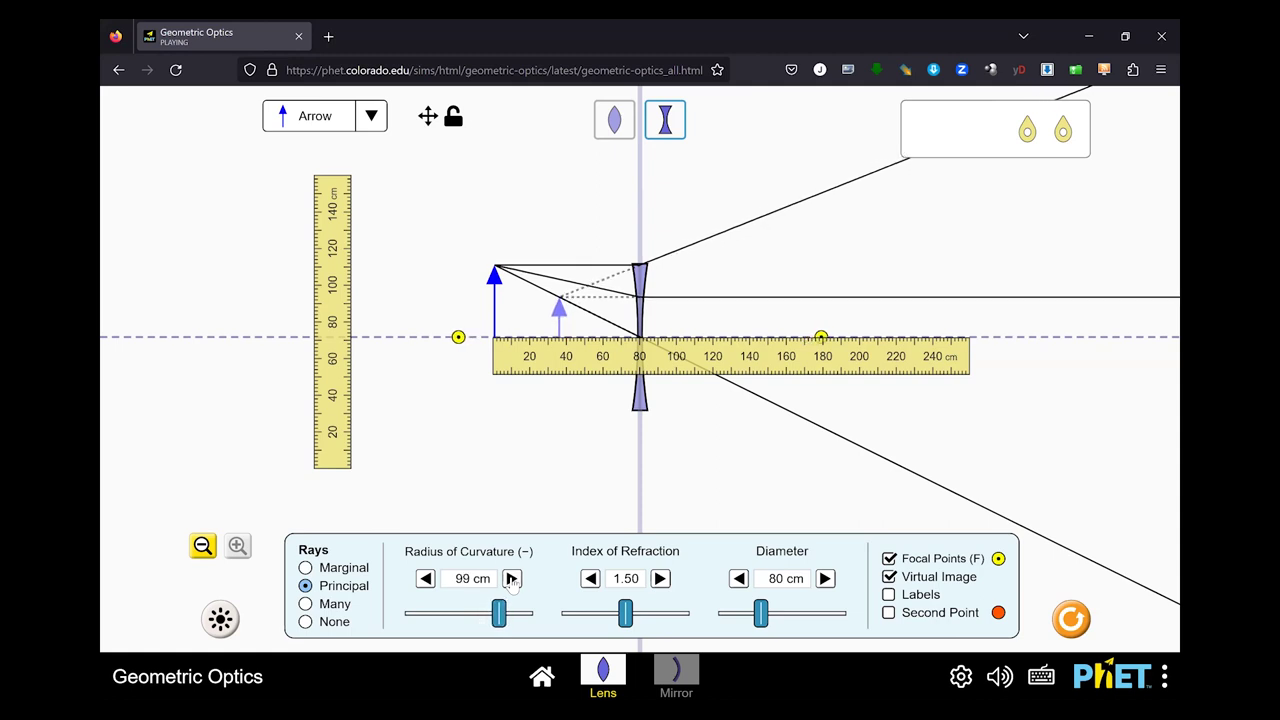
left_click(511, 578)
left_click(511, 578)
left_click(511, 578)
Continue raising the radius of curvature to its 120 cm maximum.
left_click(511, 578)
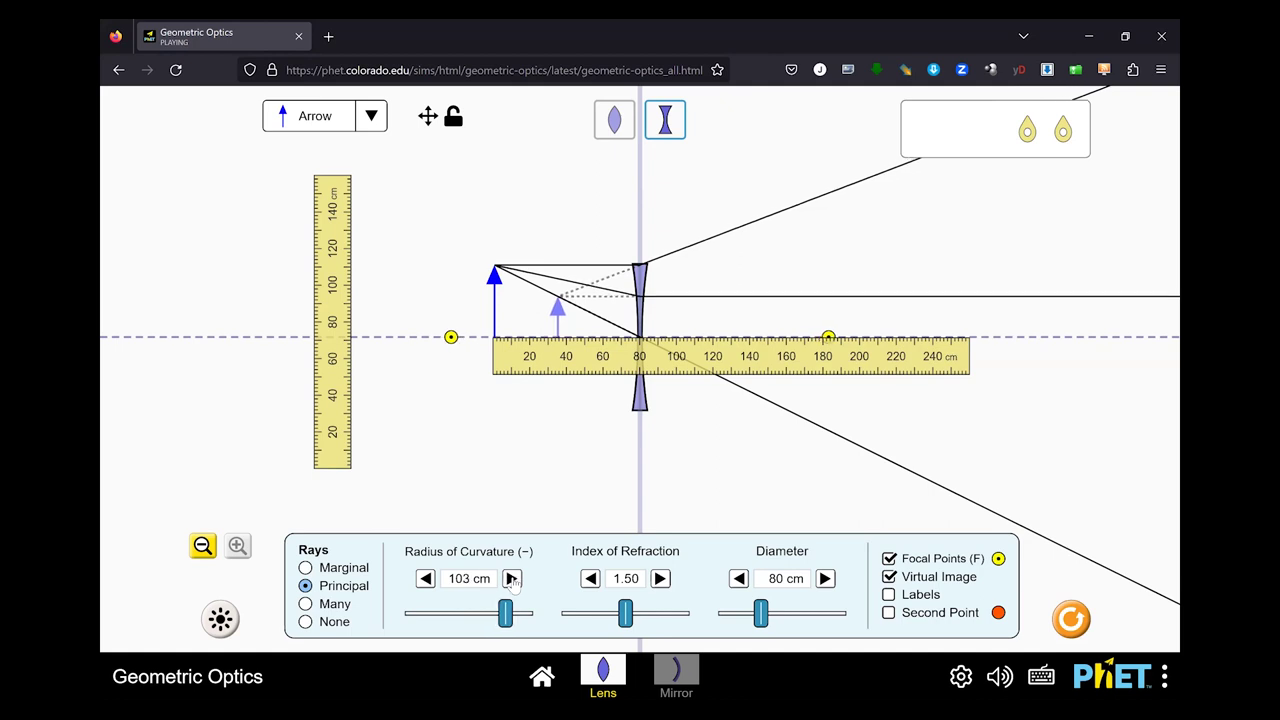
left_click(511, 578)
left_click(511, 578)
left_click(511, 578)
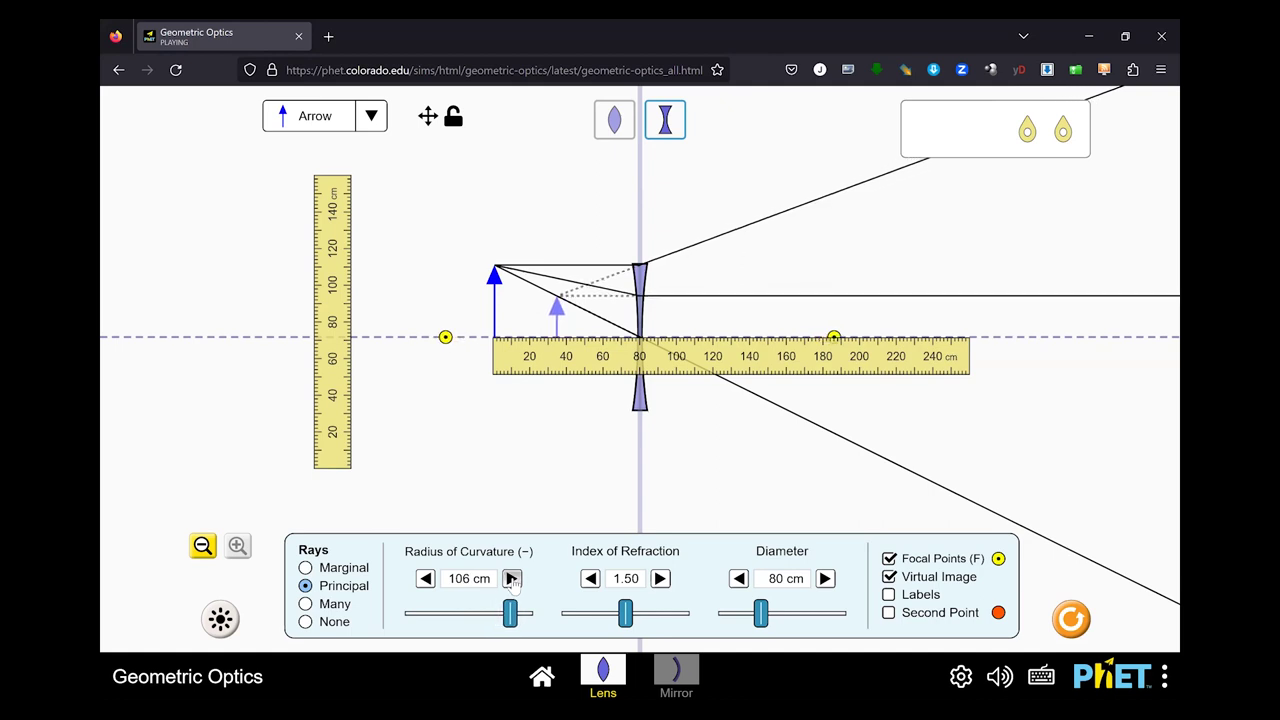
left_click(511, 578)
left_click(511, 578)
left_click(511, 578)
left_click(511, 578)
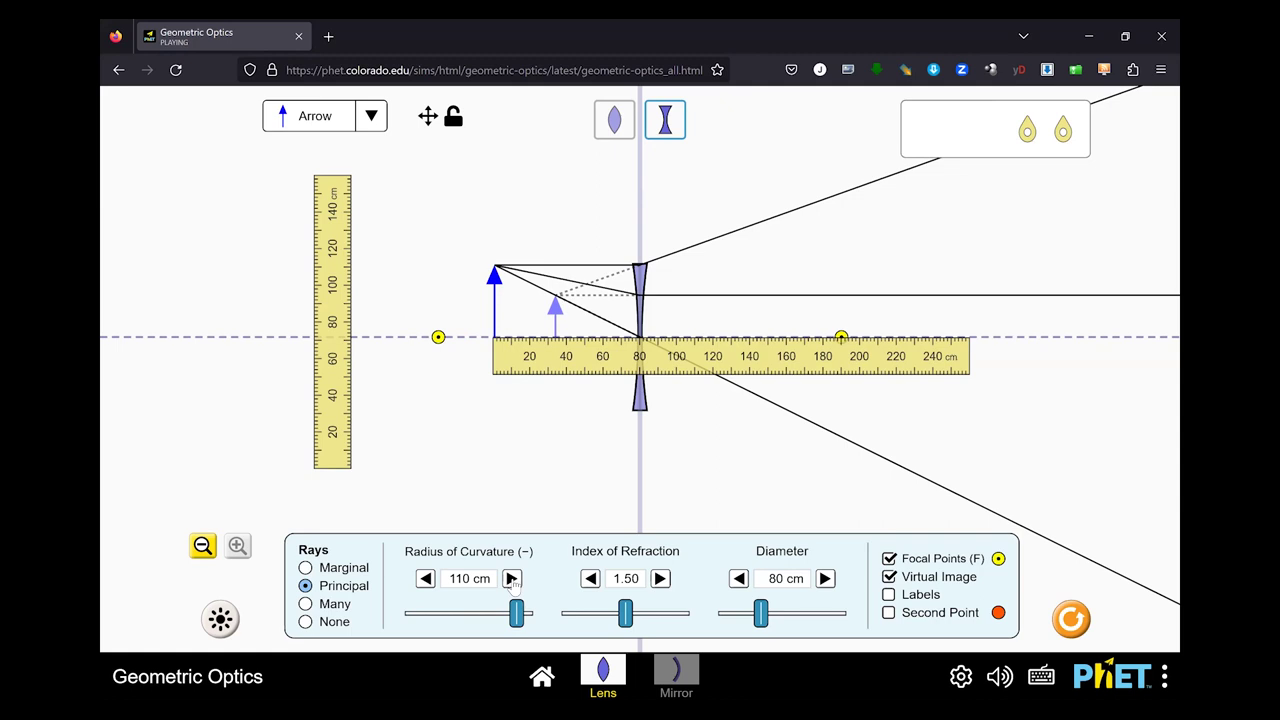
left_click(511, 578)
left_click(511, 578)
left_click(511, 578)
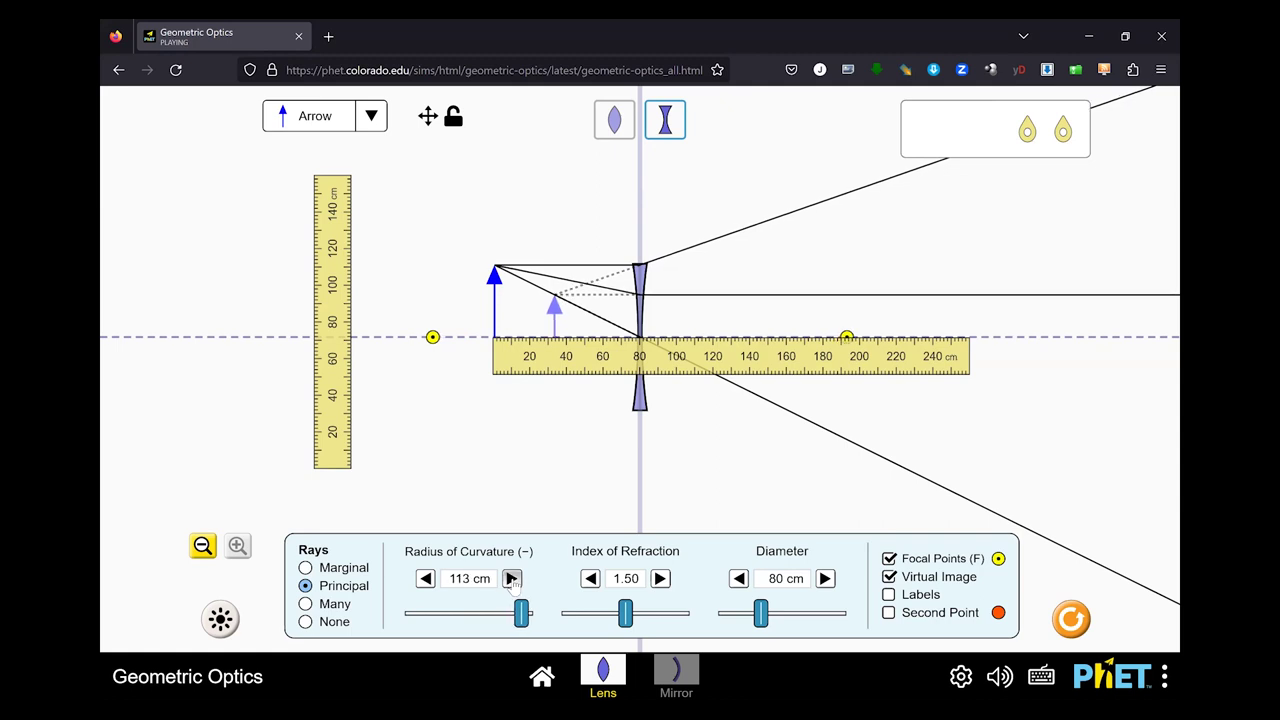
left_click(511, 578)
left_click(511, 578)
left_click(511, 578)
left_click(511, 578)
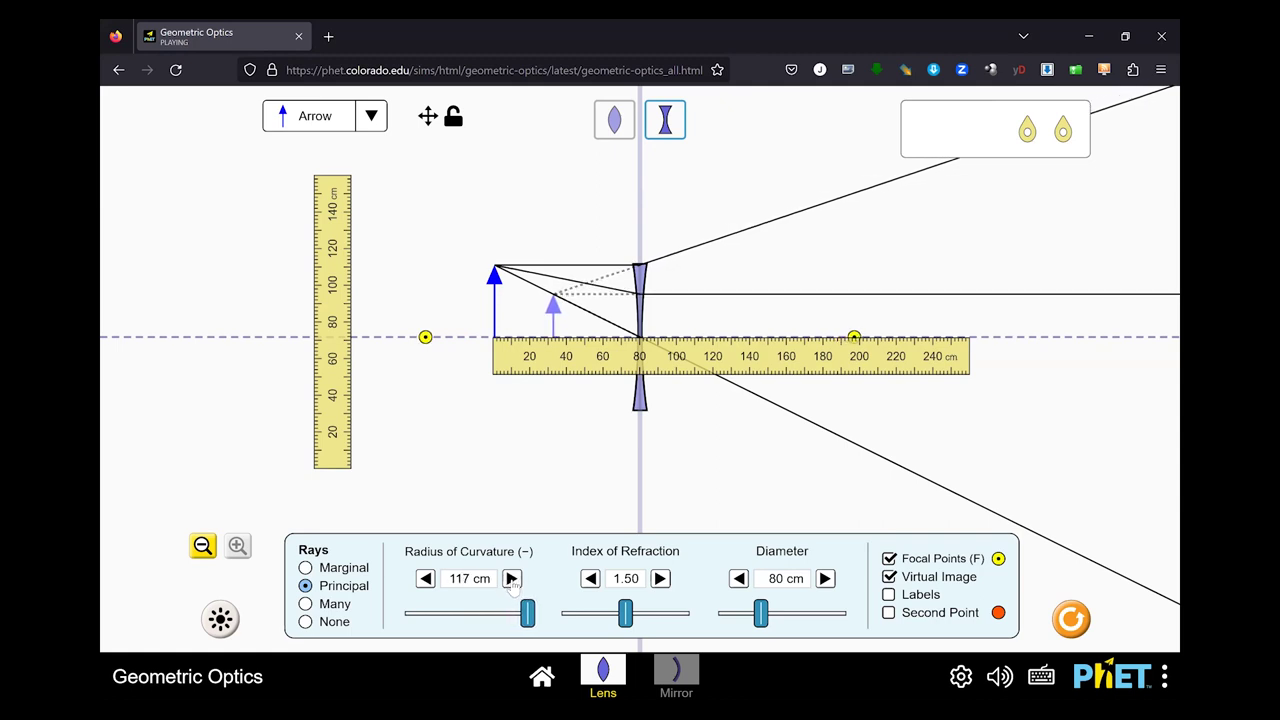
left_click(511, 578)
left_click(511, 578)
left_click(511, 578)
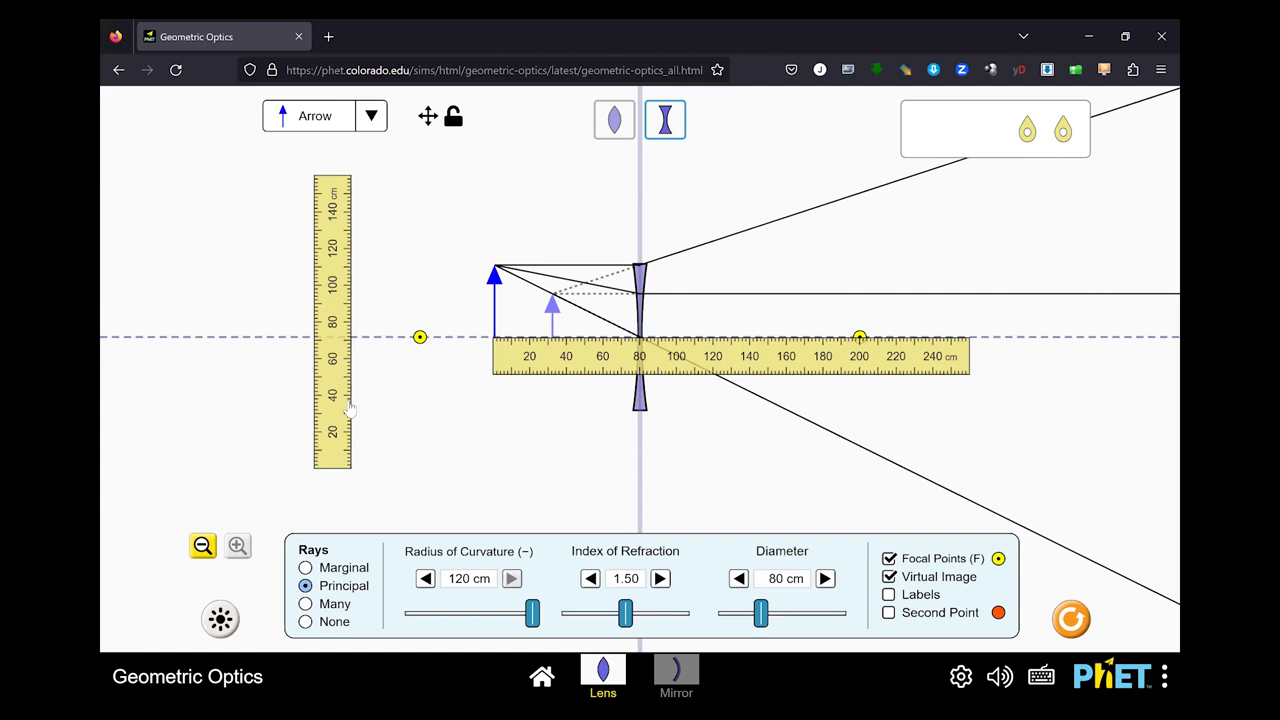
left_click_drag(331, 416, 529, 282)
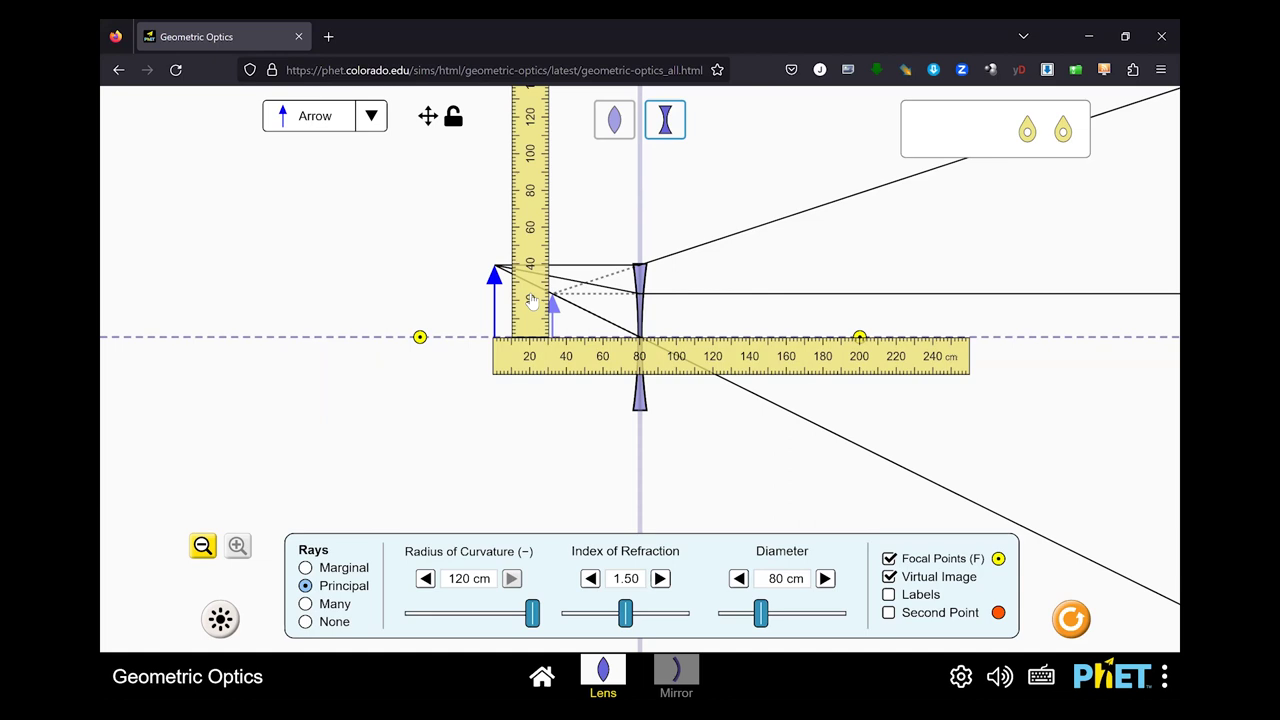
left_click_drag(531, 301, 532, 301)
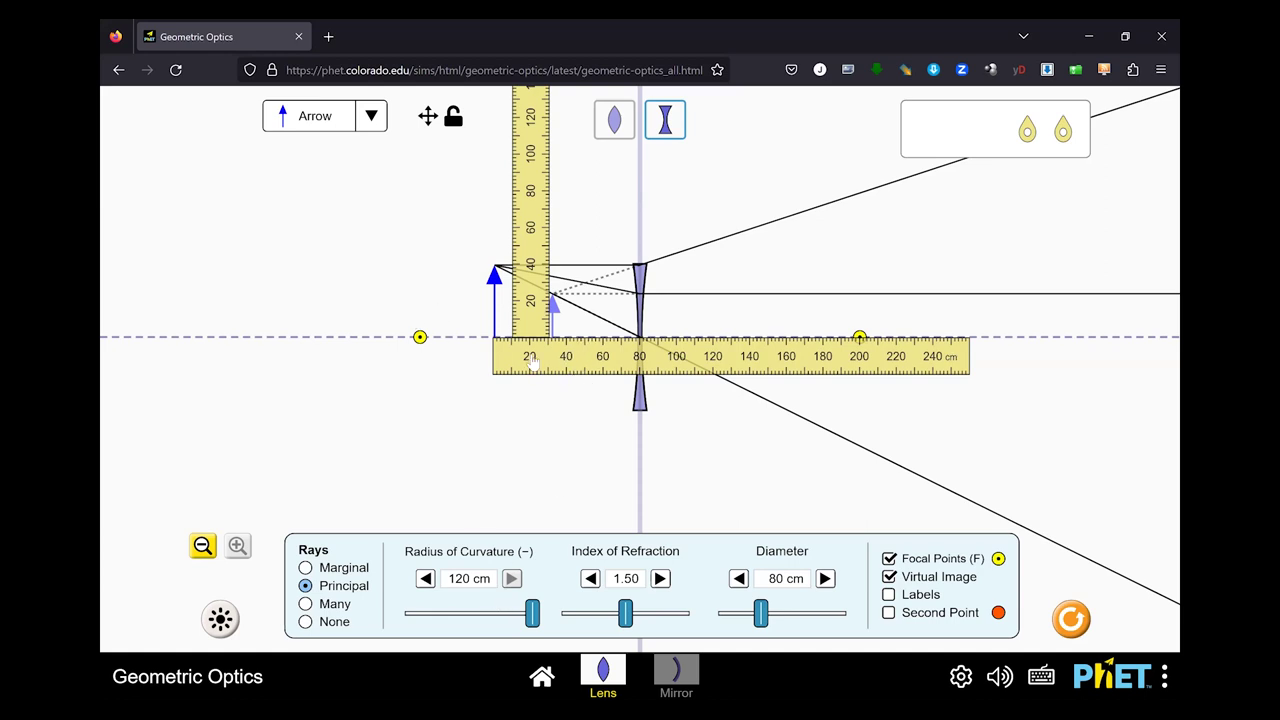
left_click_drag(560, 360, 544, 459)
Move the arrow close to the lens, shift the vertical ruler left, and lay the horizontal ruler from the object.
left_click_drag(521, 289, 660, 311)
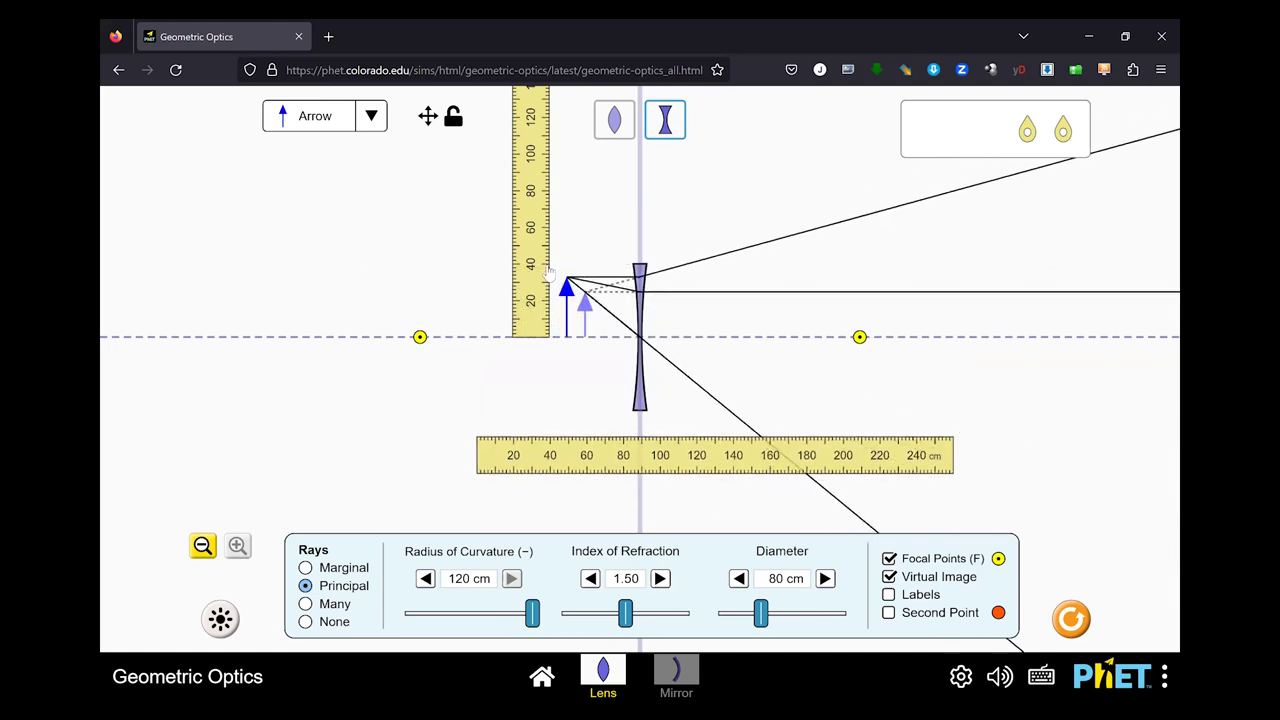
left_click_drag(530, 290, 370, 366)
left_click_drag(613, 472, 703, 358)
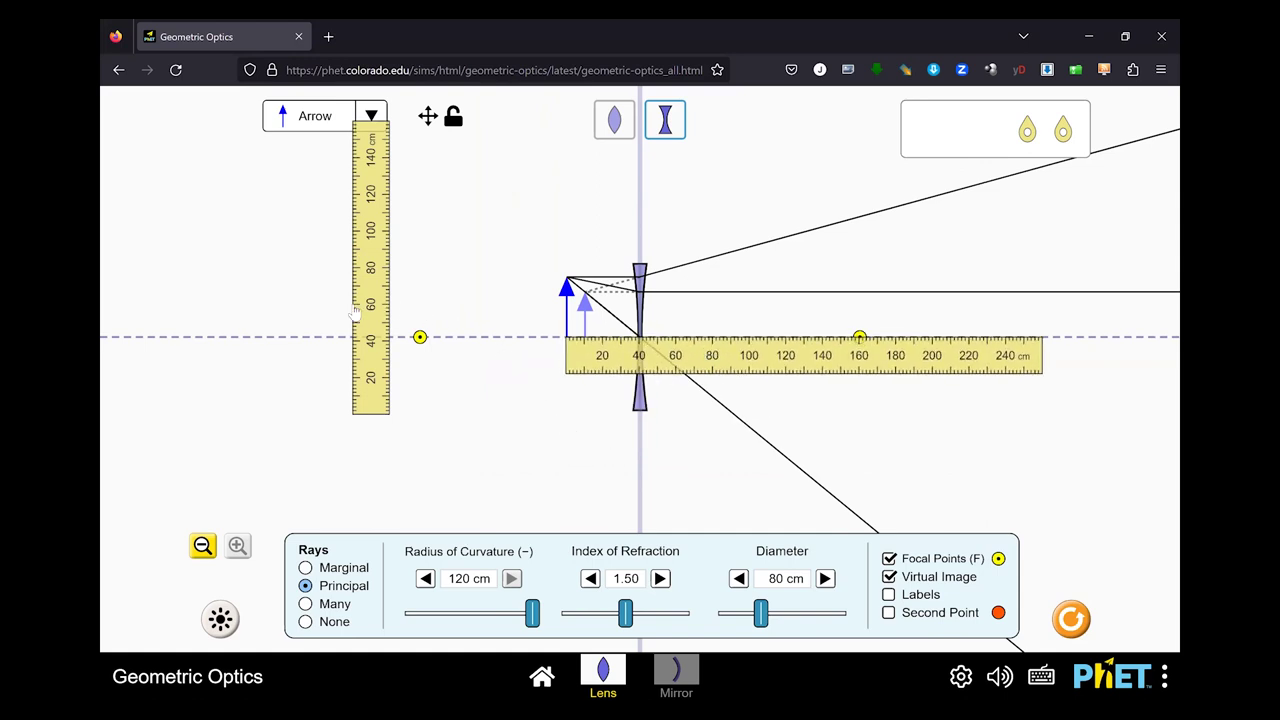
Stow the vertical ruler, move the arrow far left of the lens, and put the horizontal ruler away.
left_click_drag(358, 310, 1050, 170)
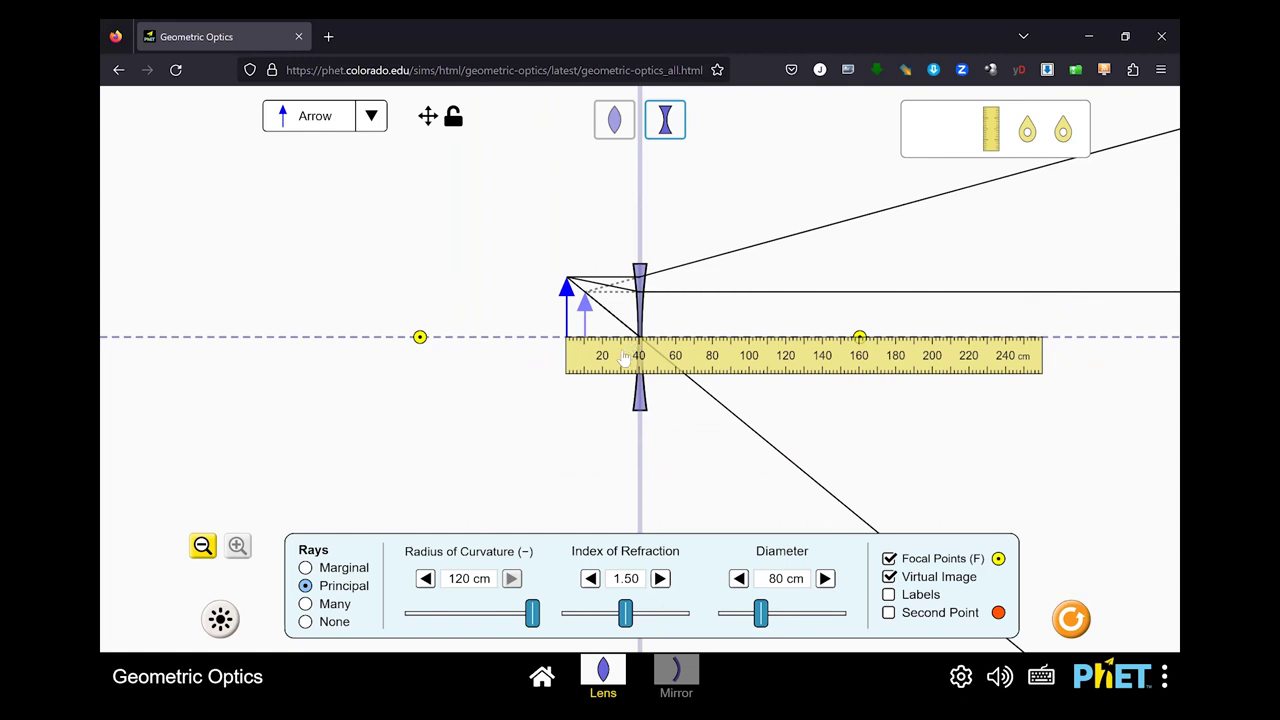
left_click_drag(583, 352, 572, 383)
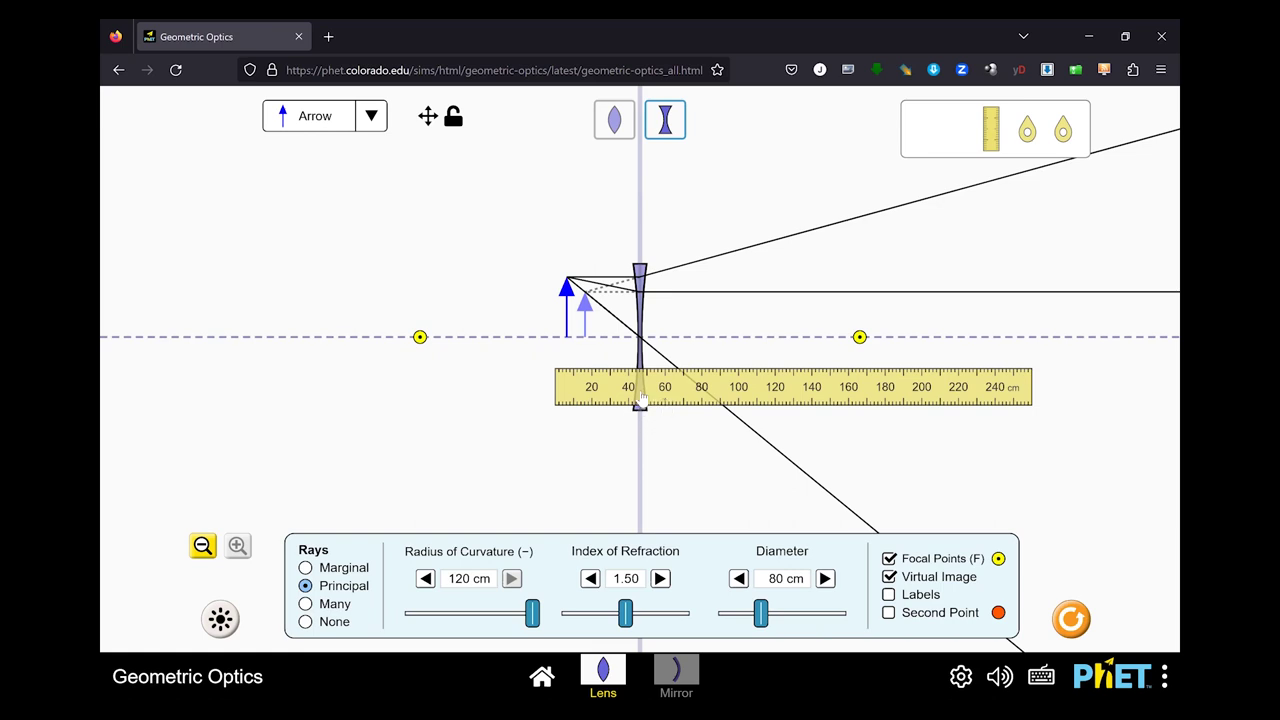
left_click_drag(640, 398, 513, 411)
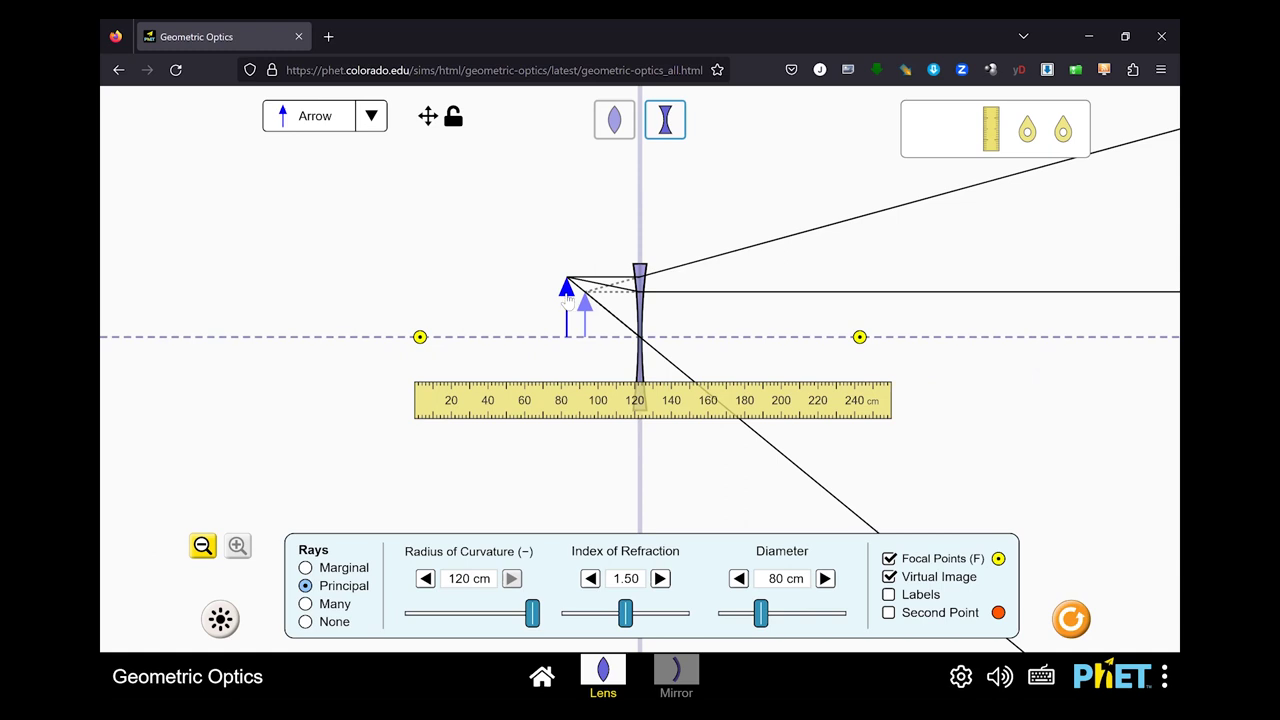
left_click_drag(567, 298, 229, 288)
left_click_drag(553, 402, 980, 131)
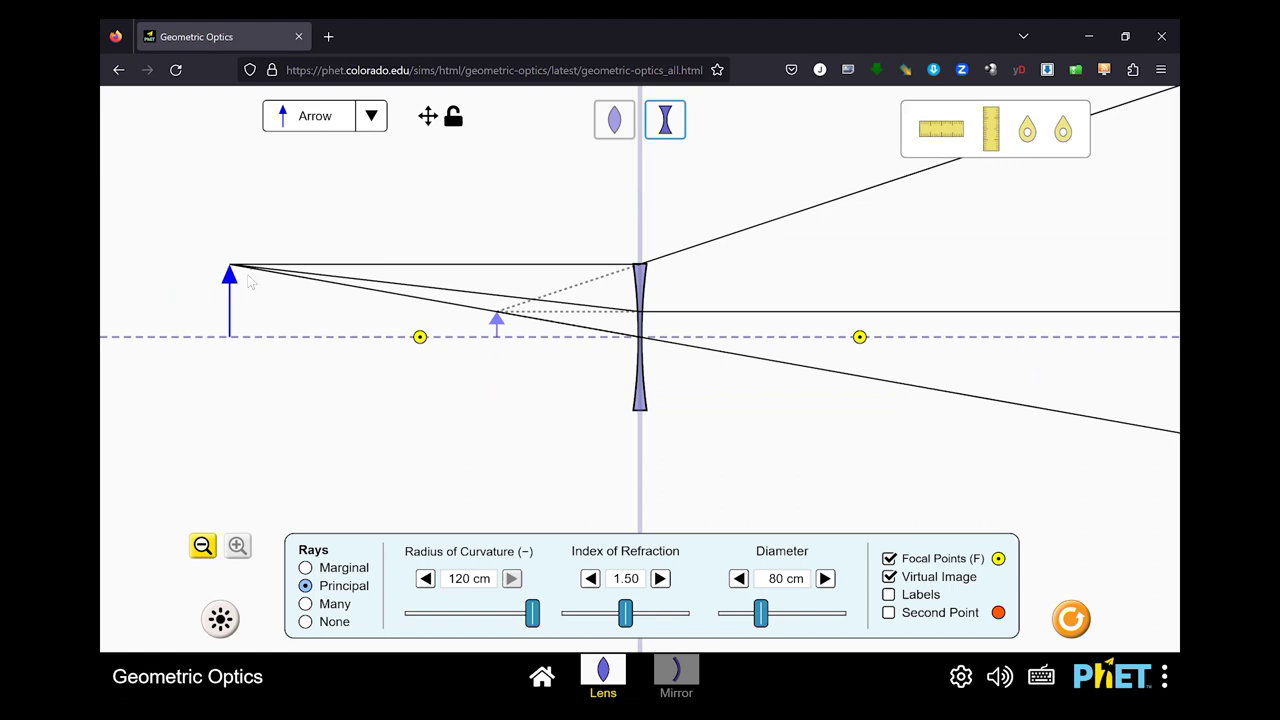
Reduce the diverging lens radius of curvature to 40 cm and move the object arrow far from the lens.
left_click_drag(231, 286, 503, 302)
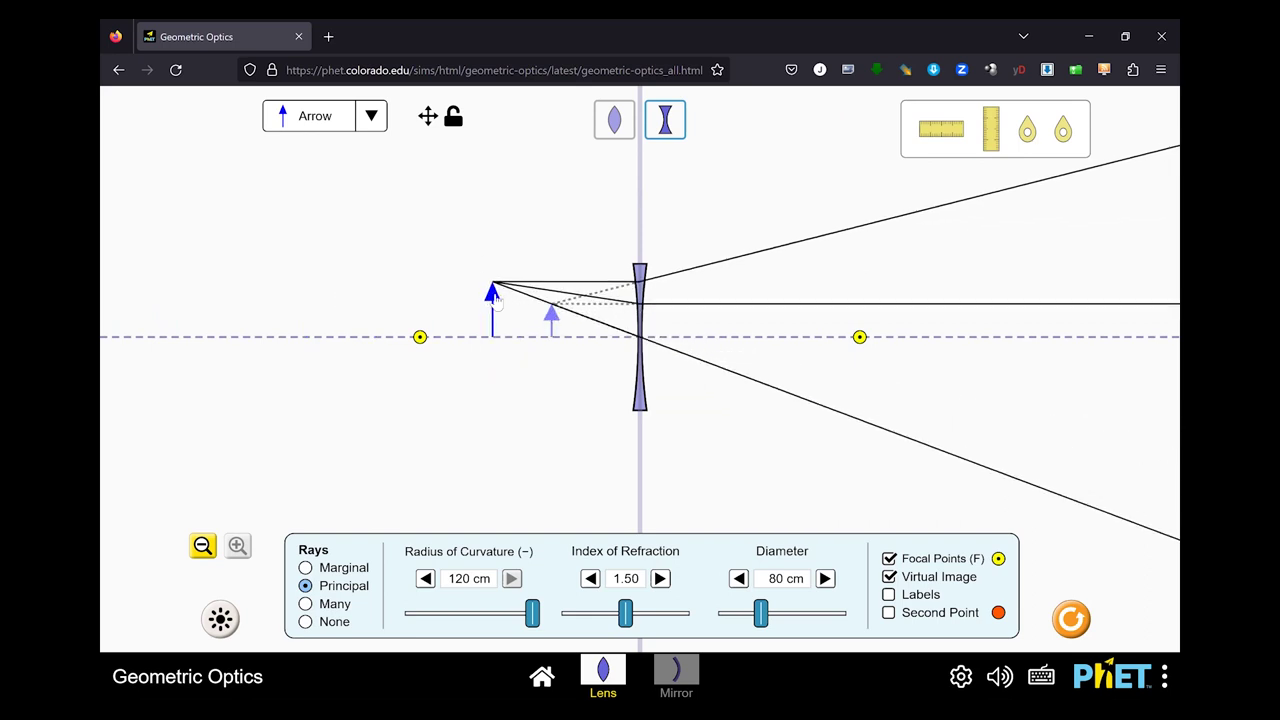
mouse_move(492, 305)
left_mouse_down()
mouse_move(105, 300)
mouse_move(555, 300)
mouse_move(505, 305)
left_mouse_up()
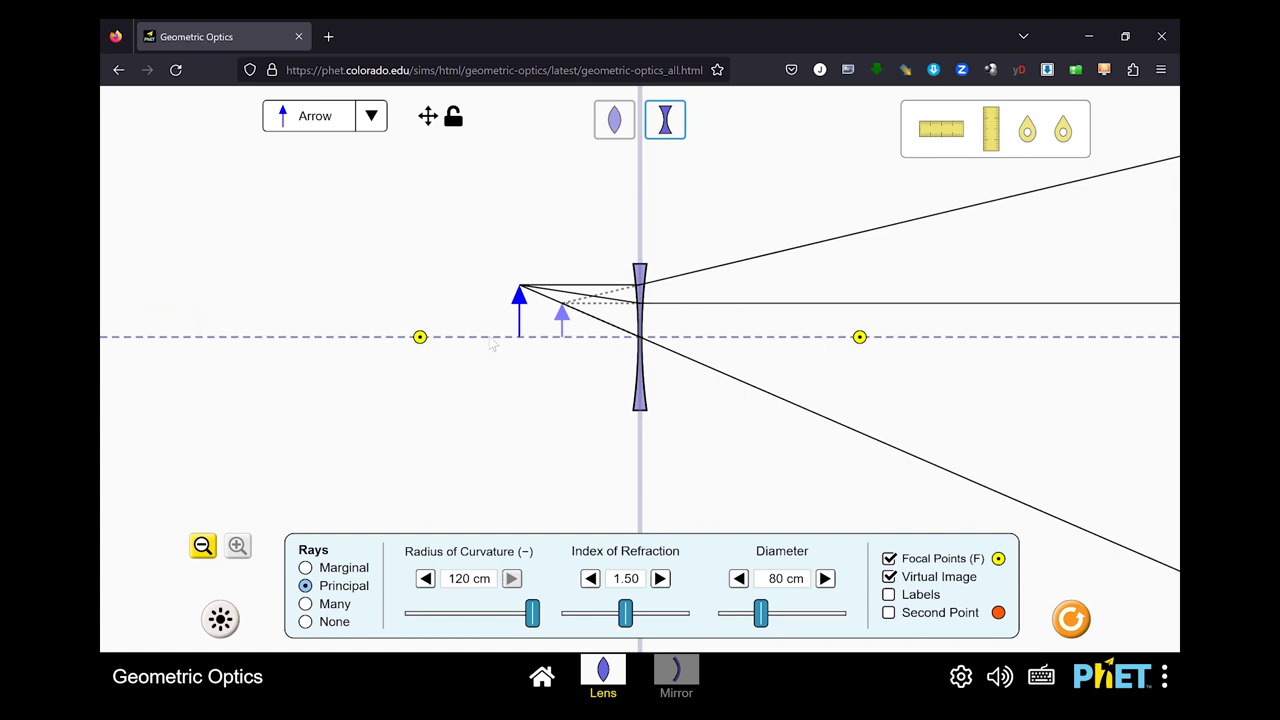
left_click_drag(424, 582, 424, 582)
left_click_drag(483, 617, 384, 620)
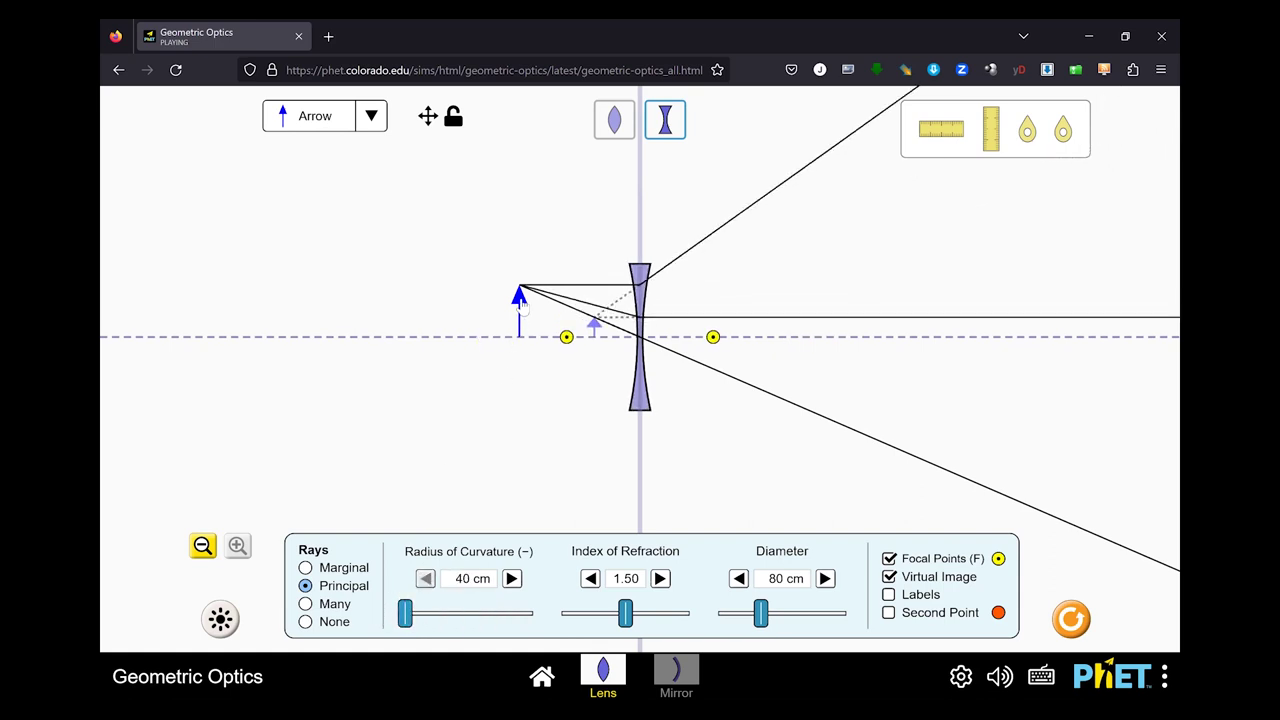
left_click_drag(519, 310, 603, 299)
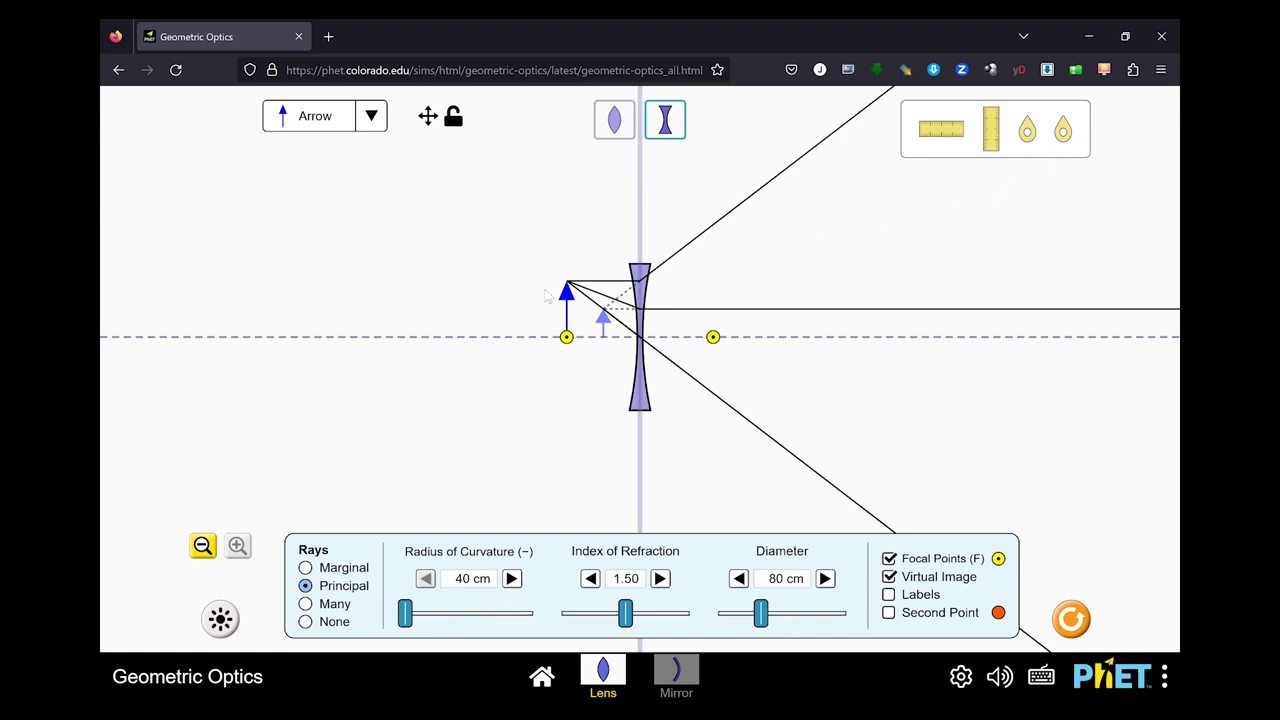
left_click_drag(563, 295, 261, 287)
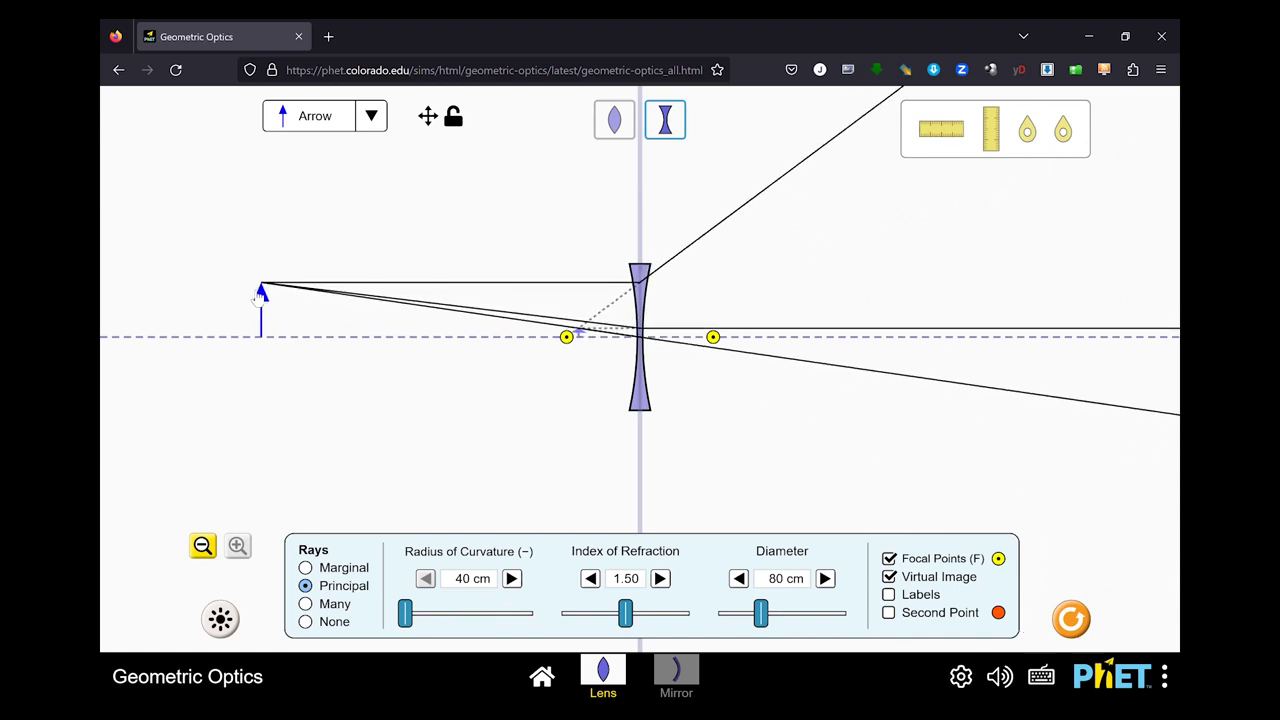
Switch to a converging lens with a 94 cm radius of curvature and shift the object arrow left.
left_click(614, 120)
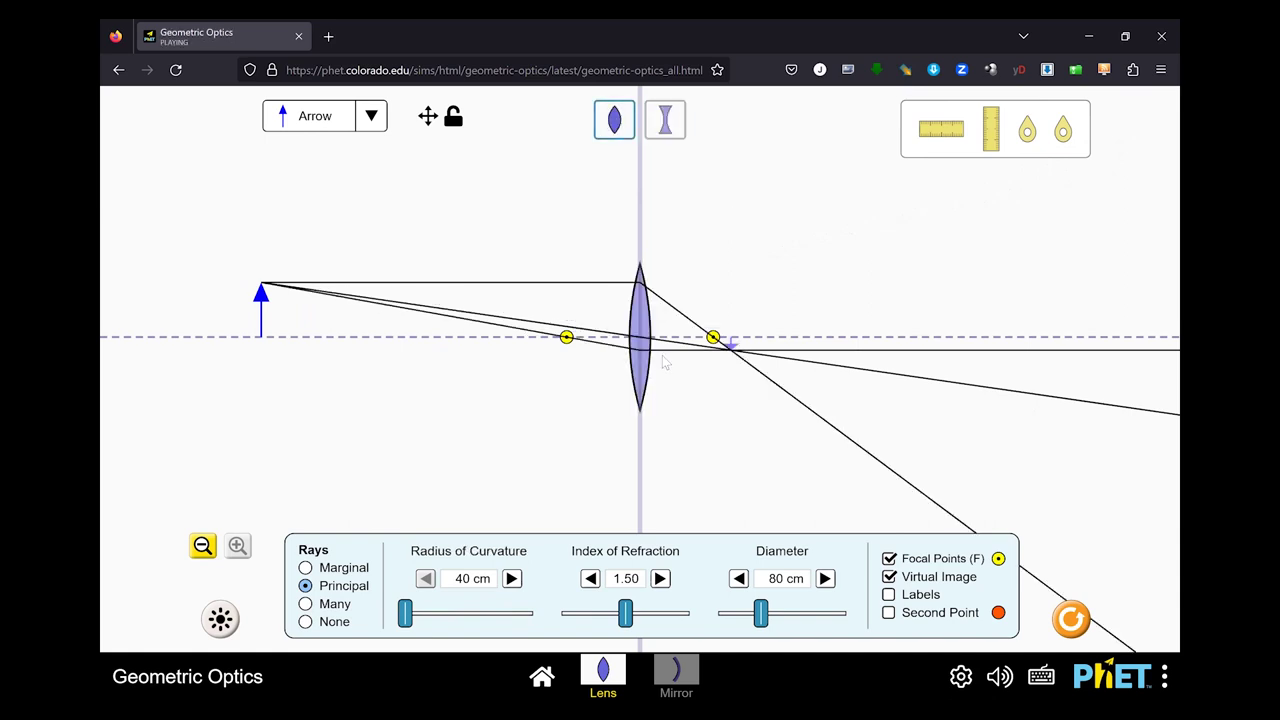
left_click(511, 578)
left_click_drag(511, 578, 511, 578)
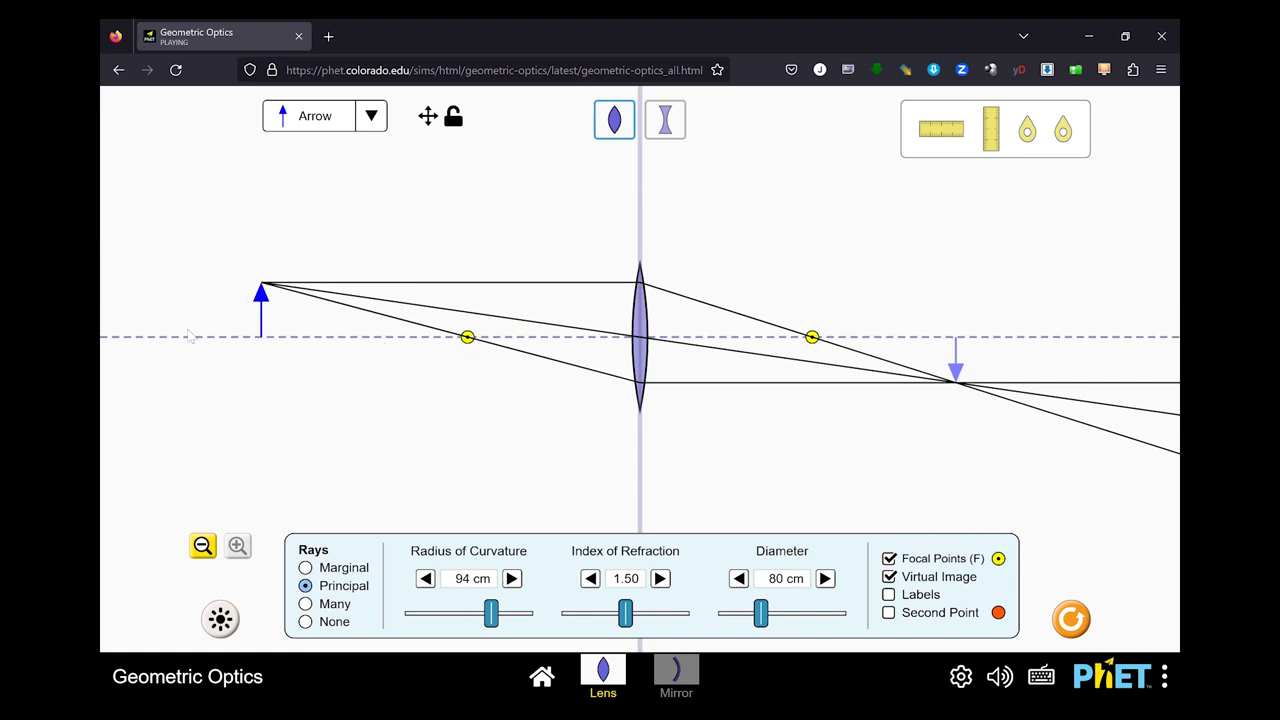
left_click_drag(255, 300, 348, 287)
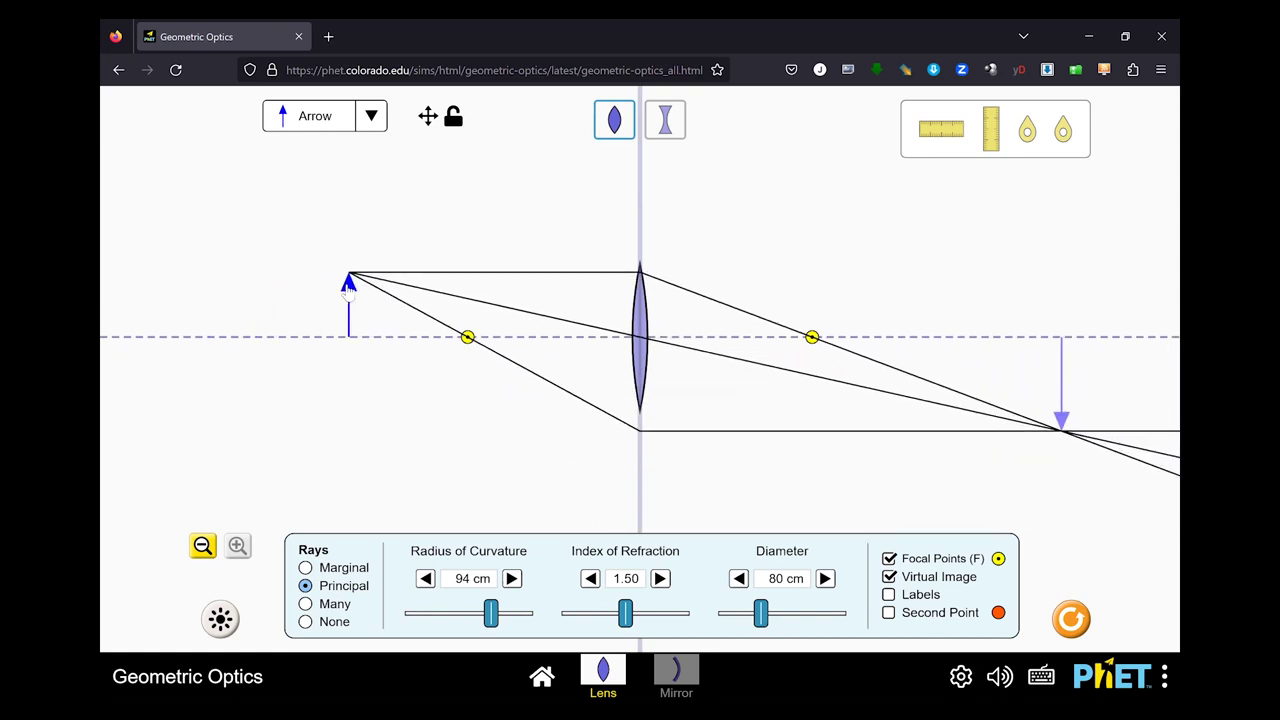
left_click(203, 546)
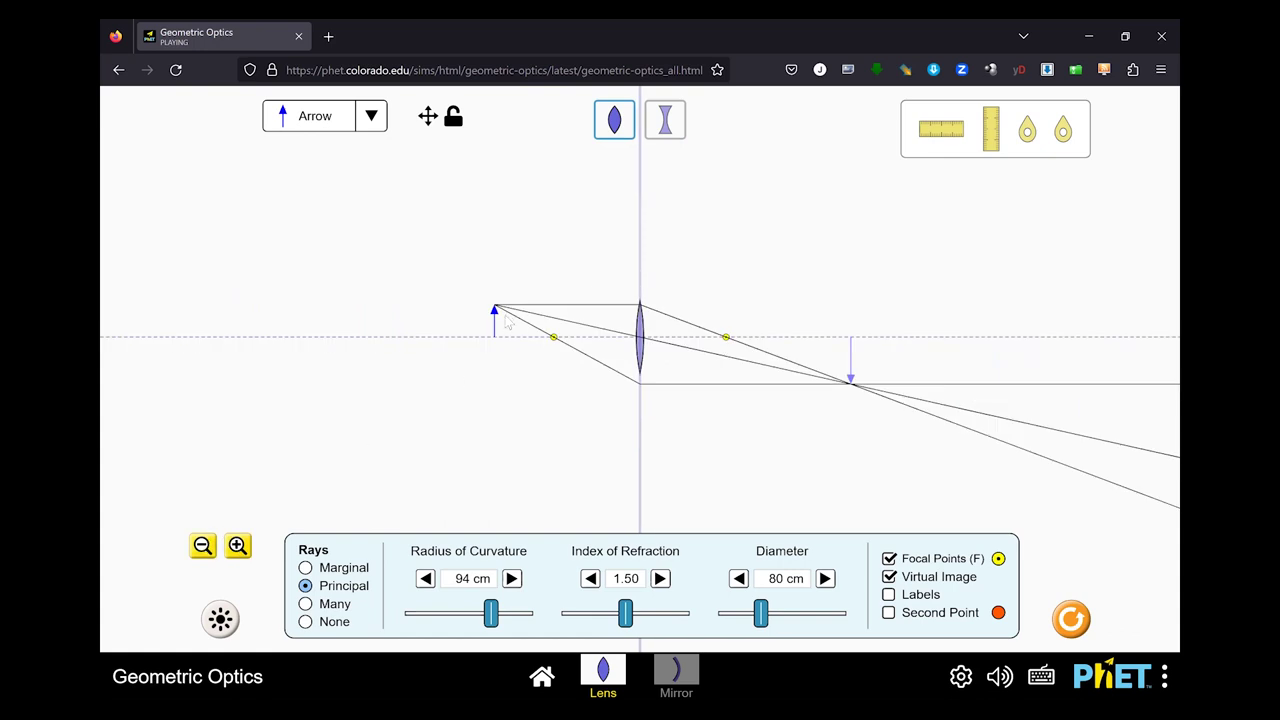
Place the object arrow on the converging lens's left focal point so refracted rays leave parallel.
left_click_drag(496, 314, 147, 298)
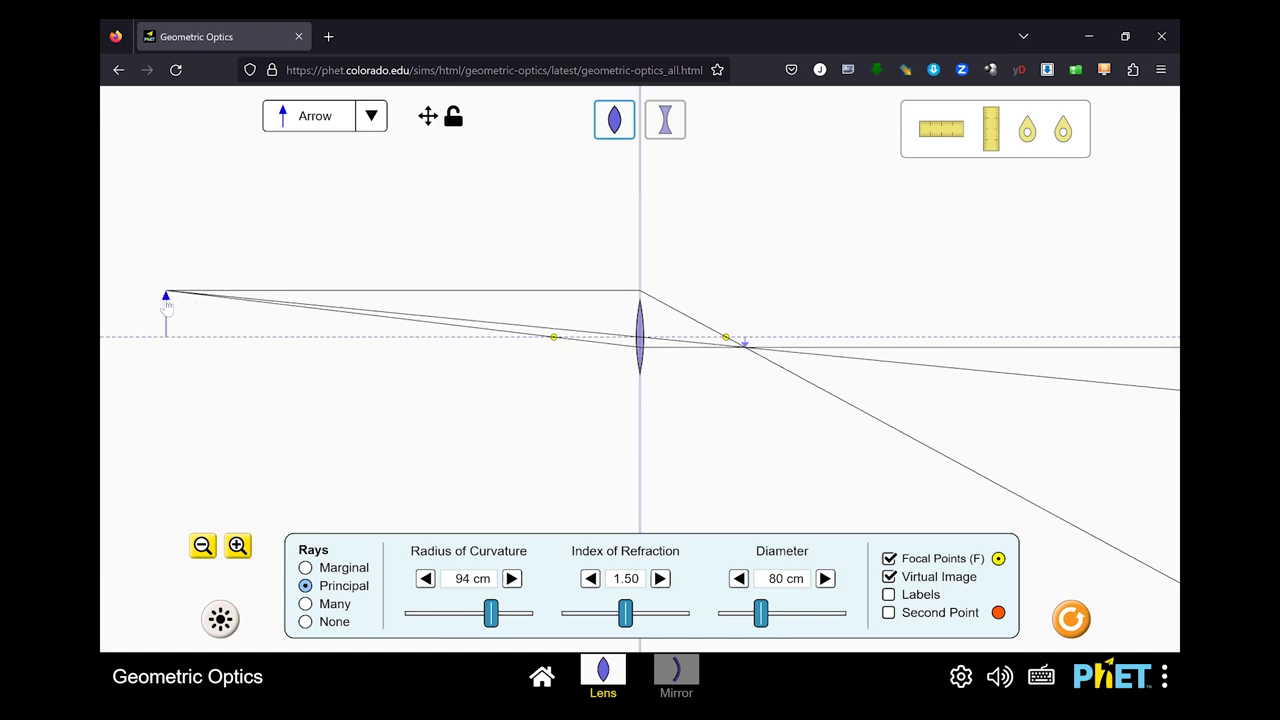
left_click_drag(167, 306, 554, 306)
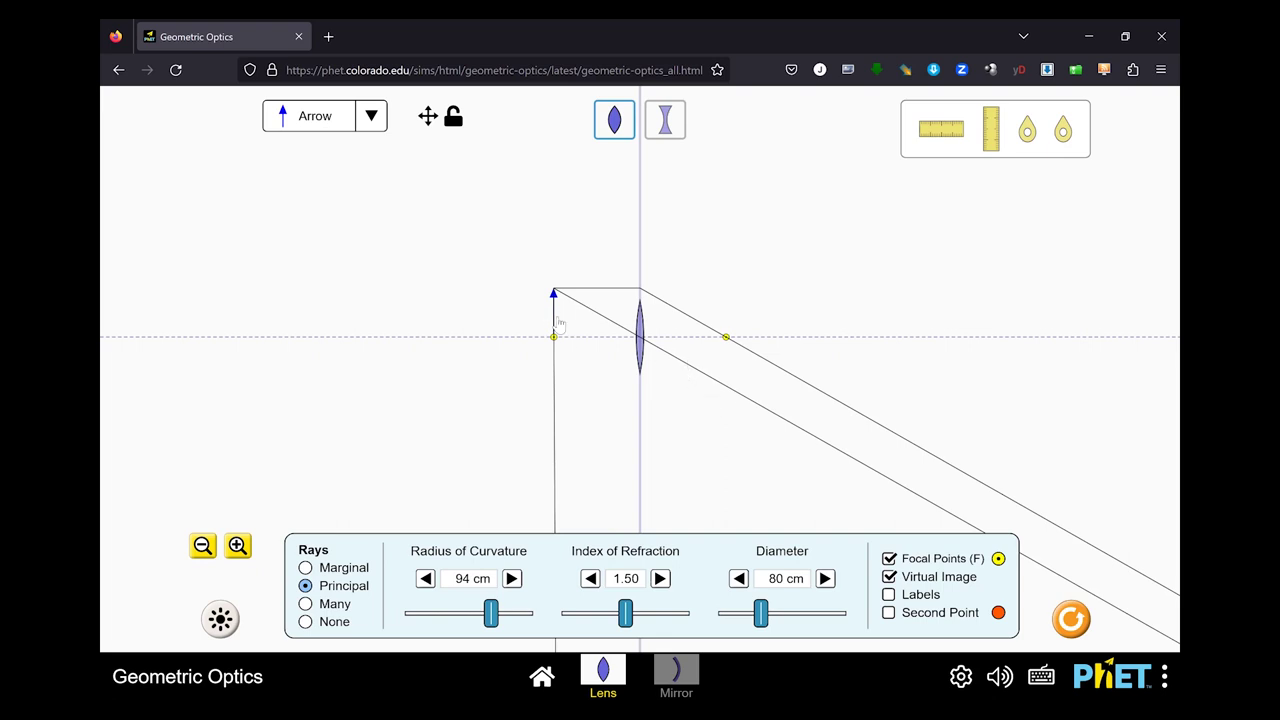
Move the object arrow across the focal point, ending beyond it with a small inverted real image.
left_click_drag(553, 328, 576, 327)
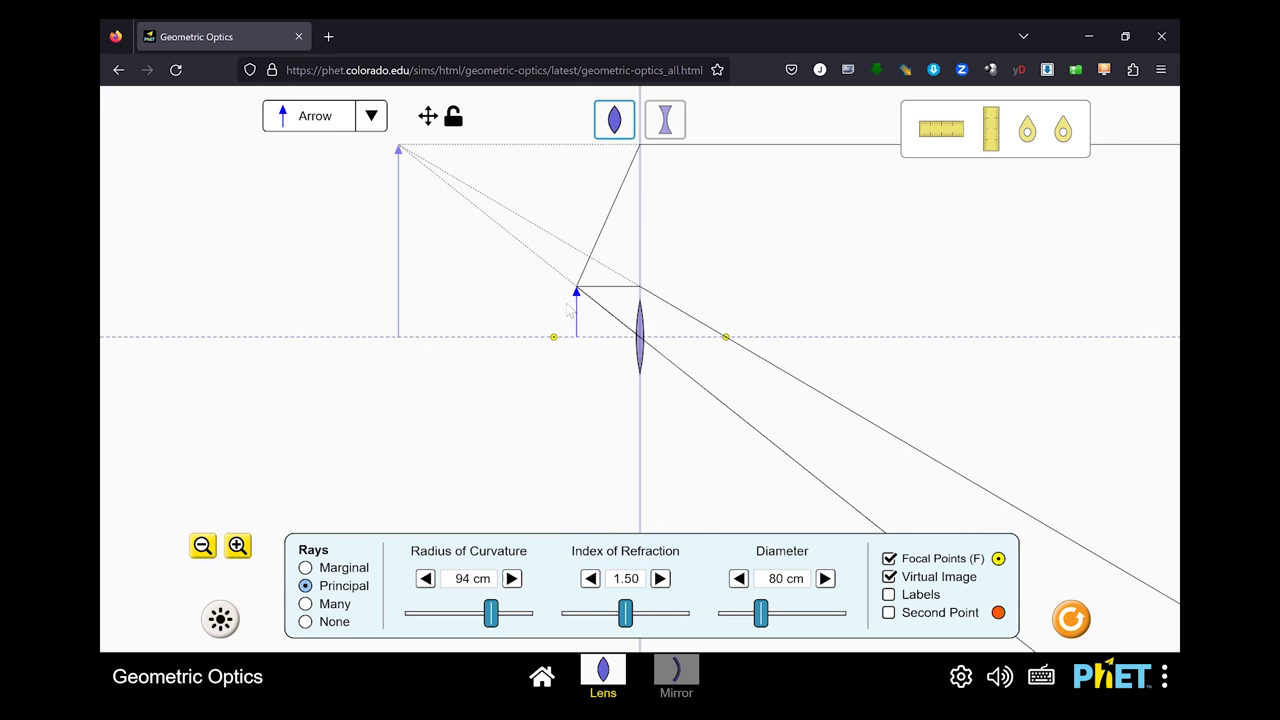
left_click_drag(577, 308, 440, 318)
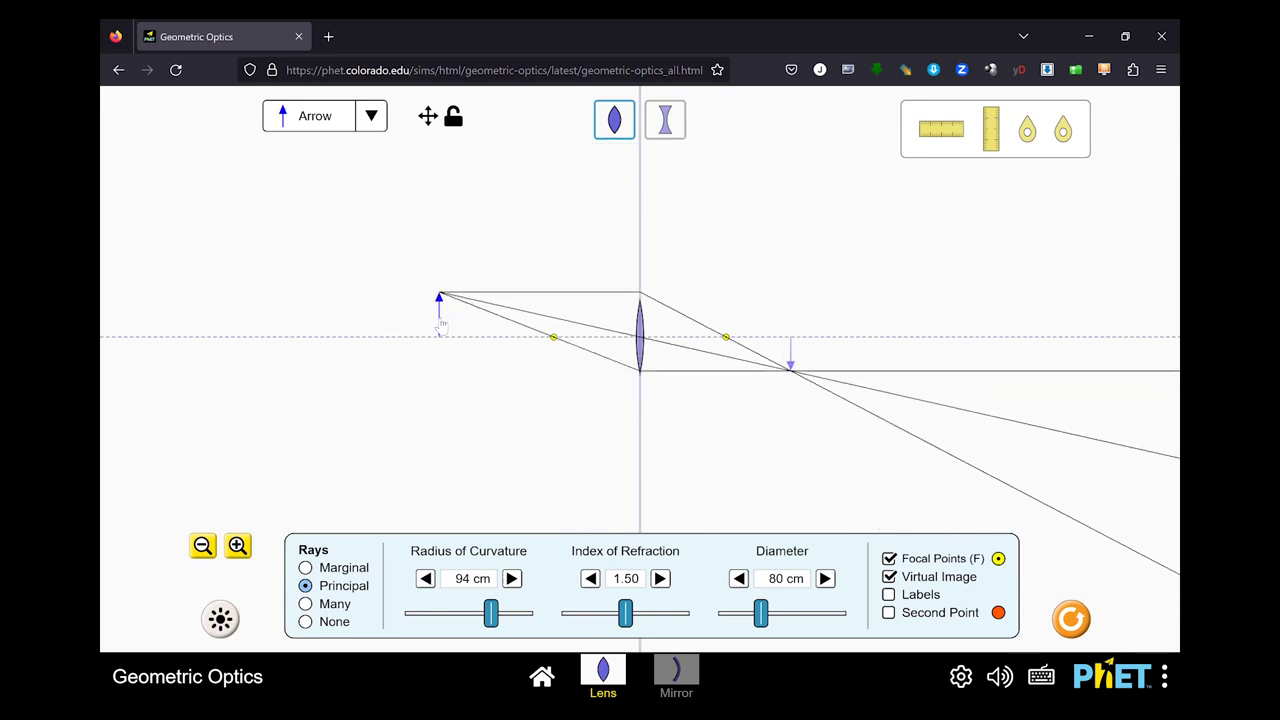
left_click_drag(440, 320, 624, 311)
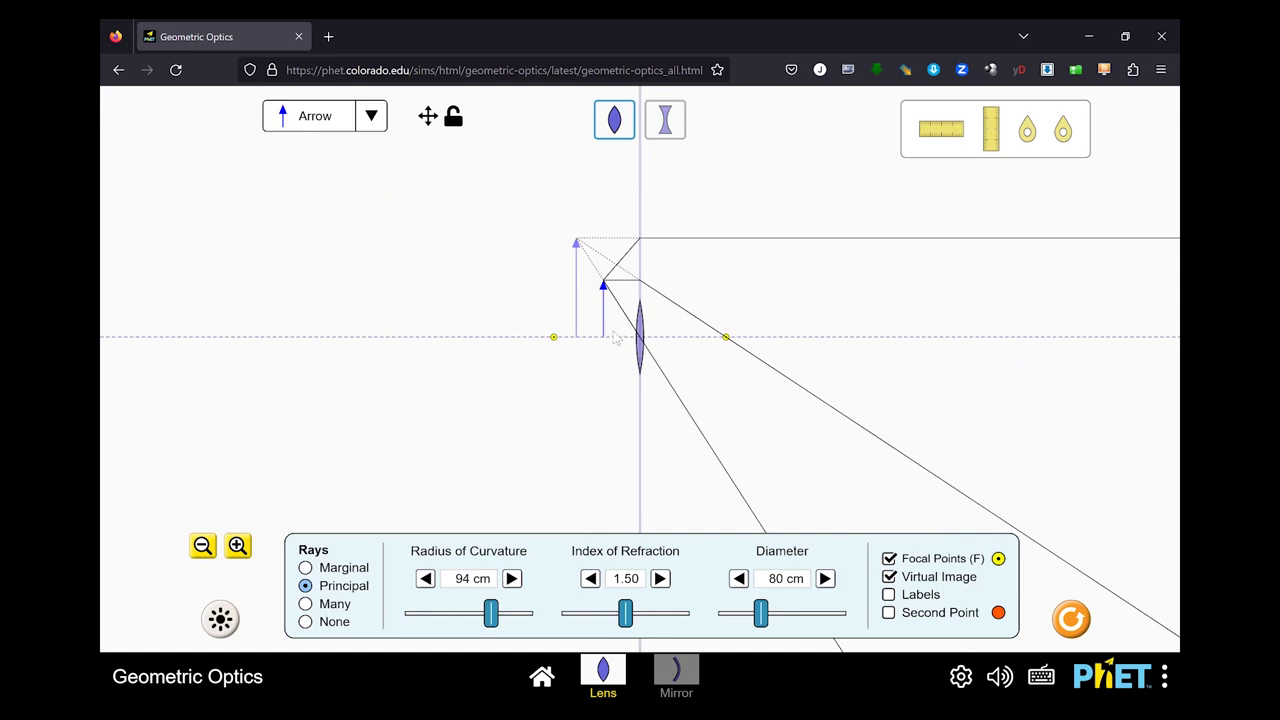
left_click_drag(603, 315, 577, 322)
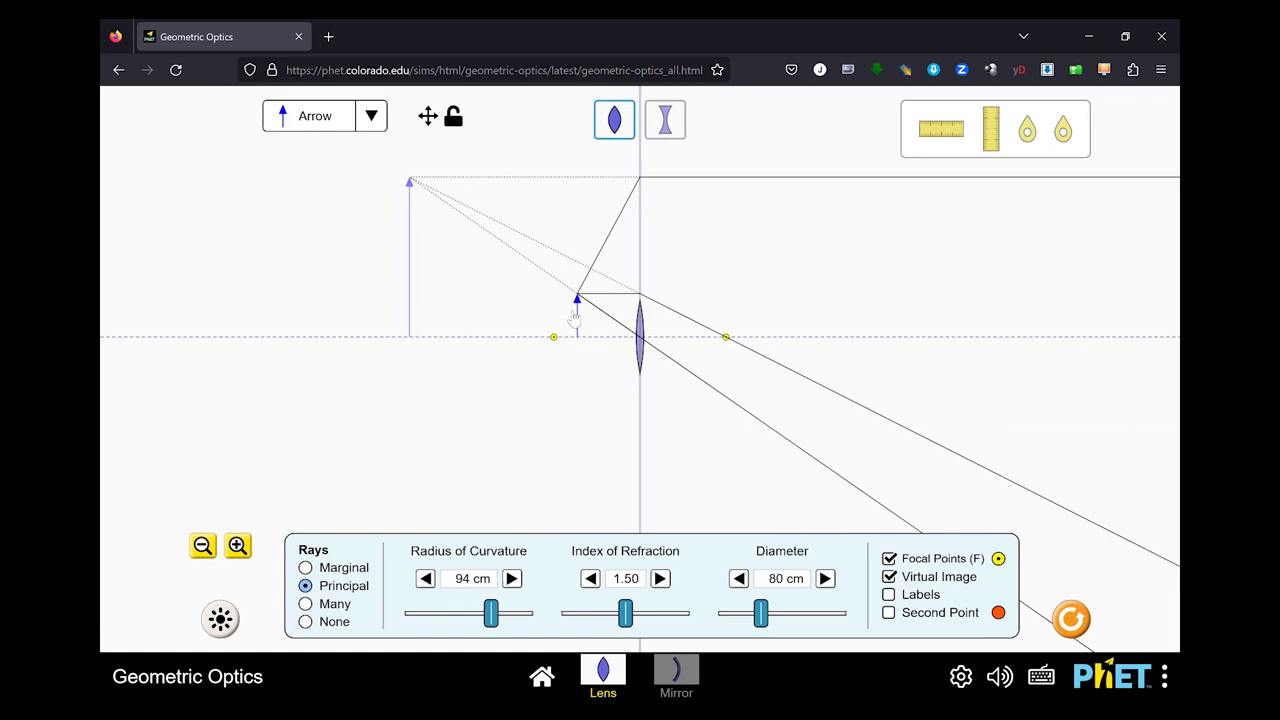
left_click_drag(576, 310, 390, 310)
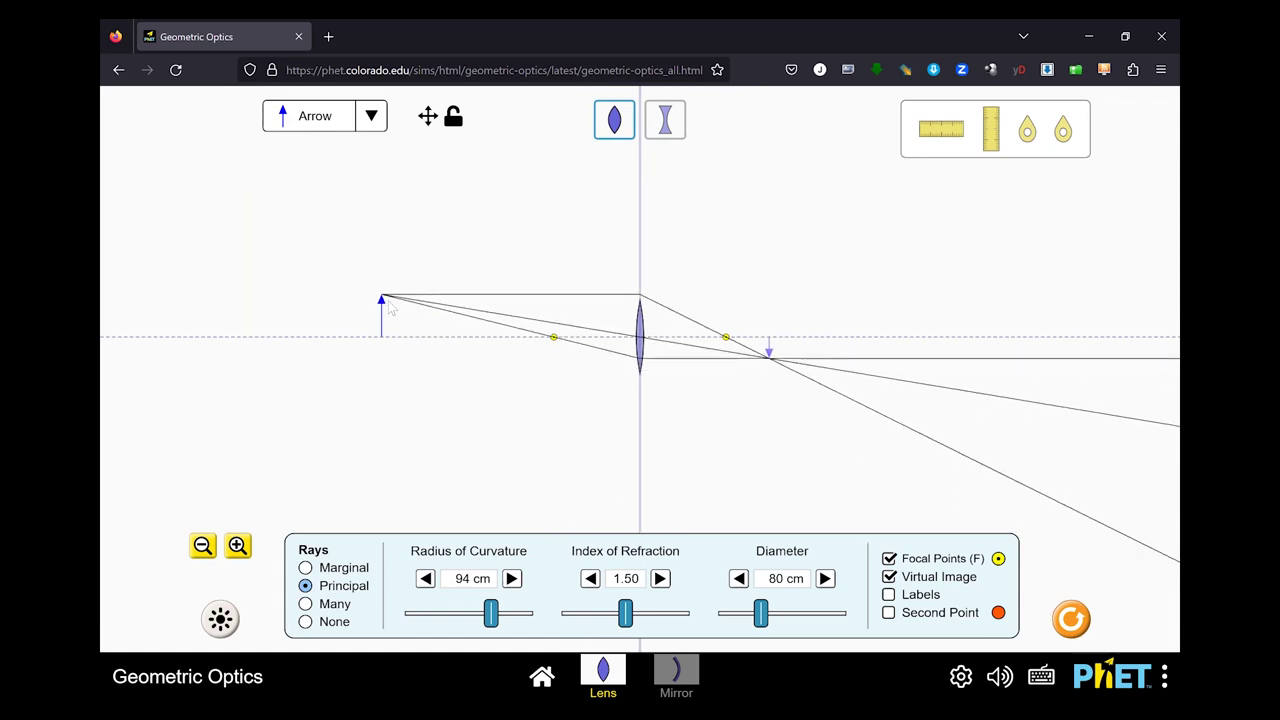